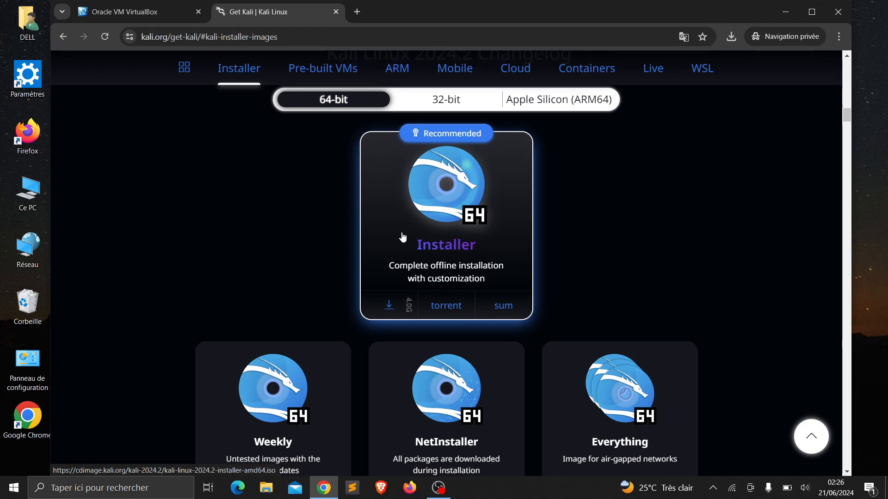
left_click(402, 237)
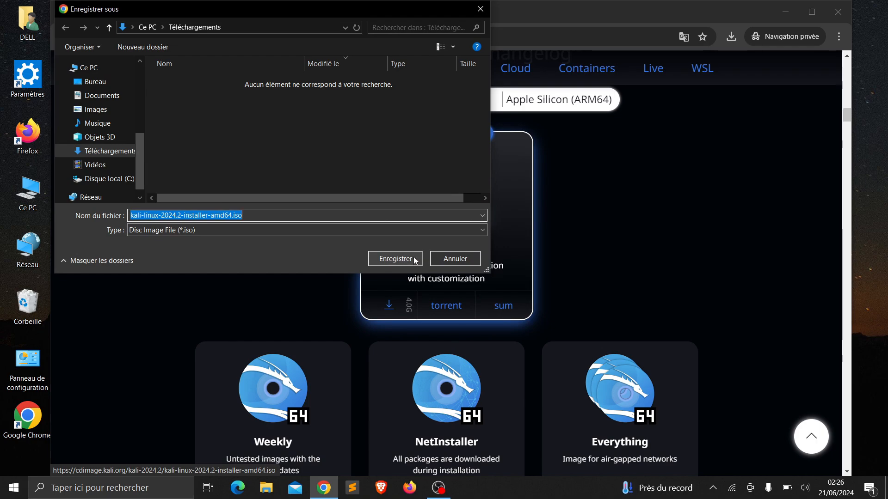
left_click(448, 262)
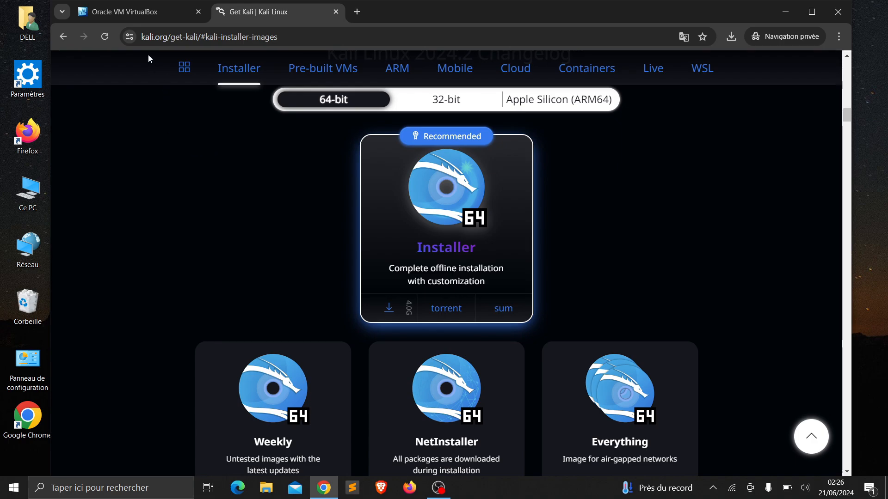
Go from the VirtualBox website tab to the VirtualBox 7.0 downloads page
left_click(157, 14)
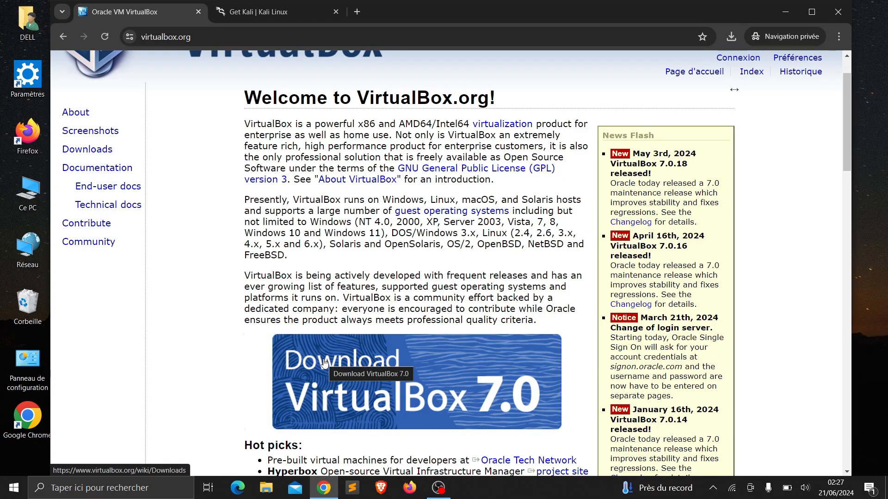
left_click(386, 395)
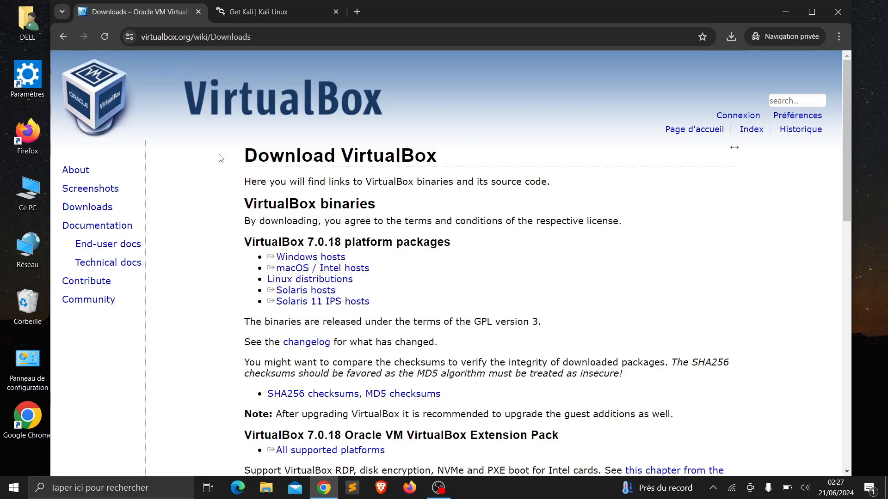
left_click_drag(221, 160, 245, 285)
left_click(245, 286)
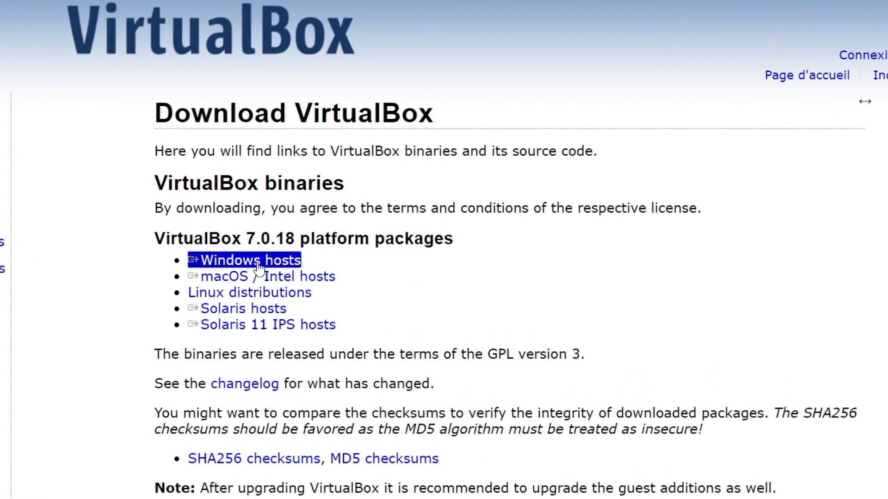
Start the Windows hosts download, cancel saving the installer, and close Chrome
left_click(258, 264)
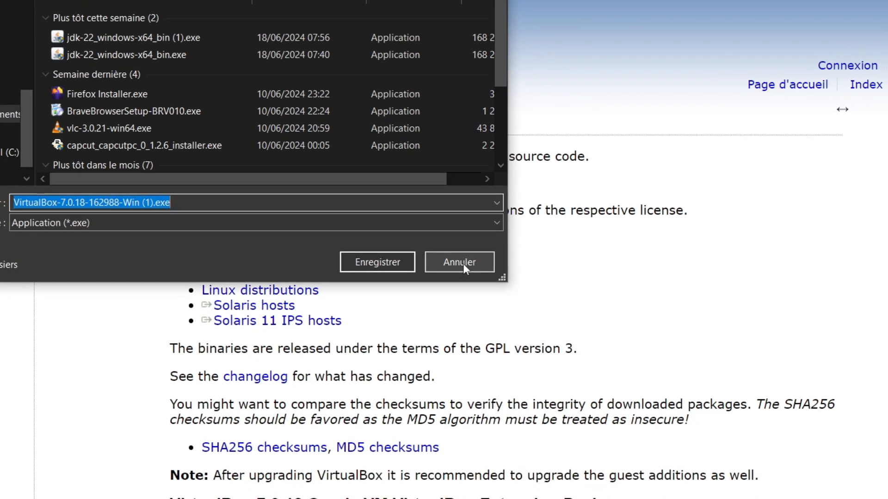
left_click(464, 264)
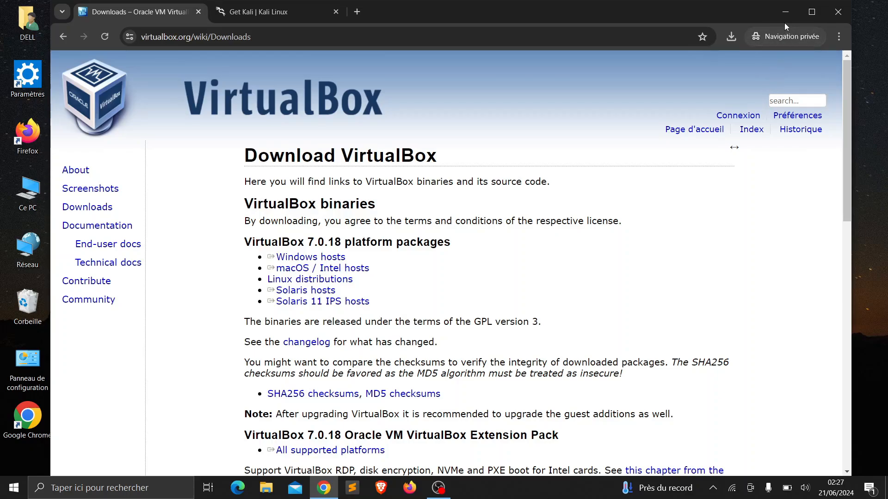
left_click(828, 18)
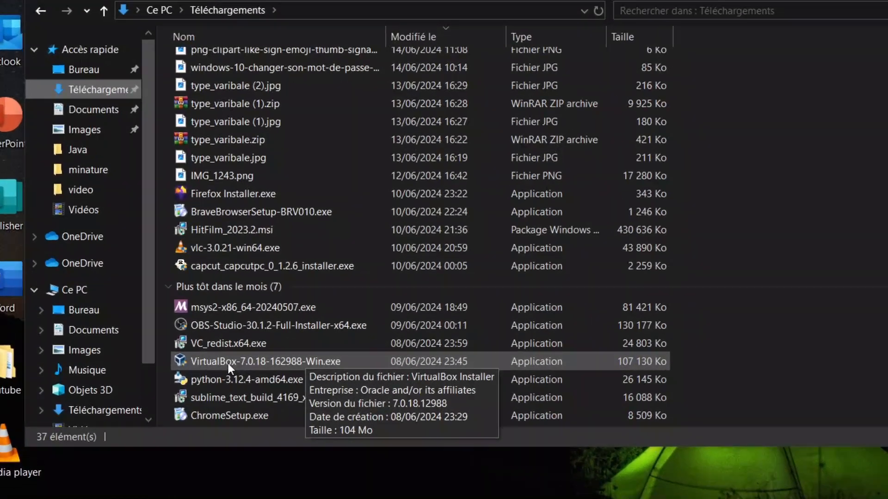
Launch VirtualBox-7.0.18-162988-Win.exe, go past the welcome page, then abandon the setup
double_click(216, 364)
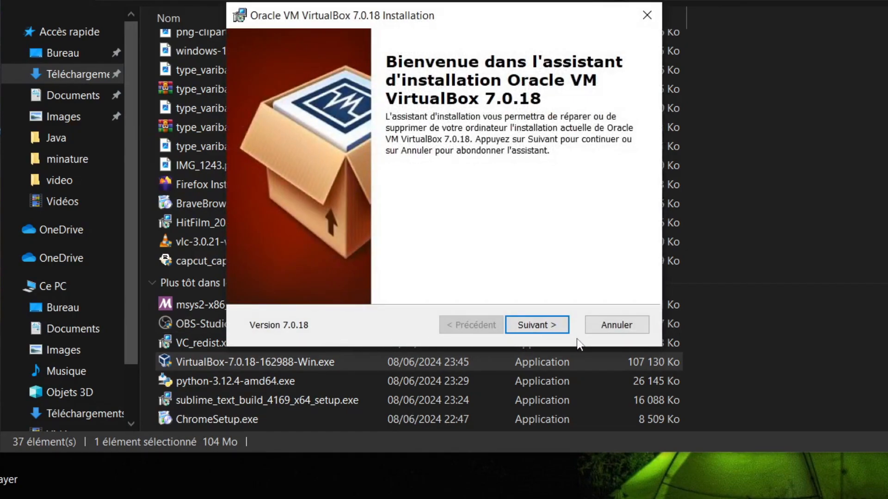
left_click(543, 325)
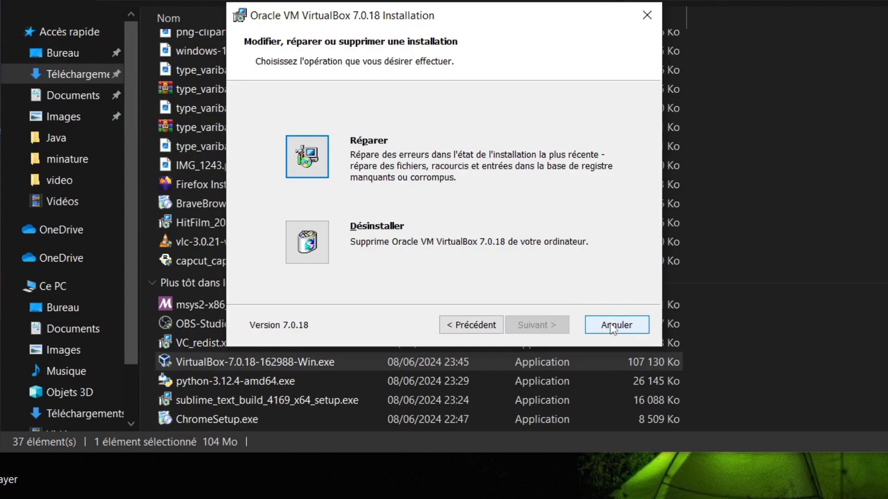
left_click(647, 17)
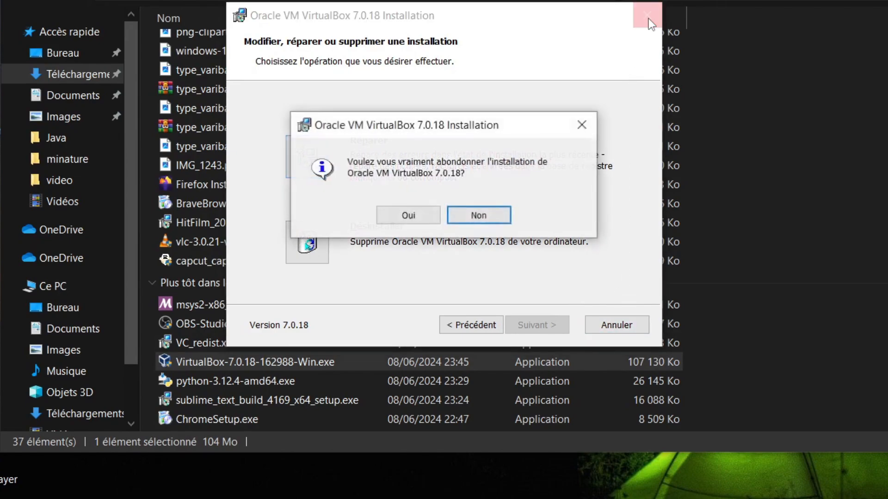
left_click(419, 215)
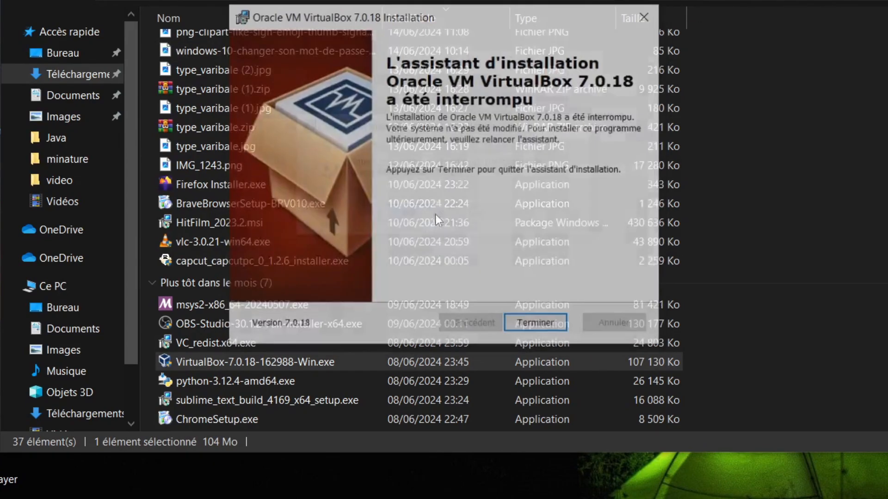
left_click(530, 326)
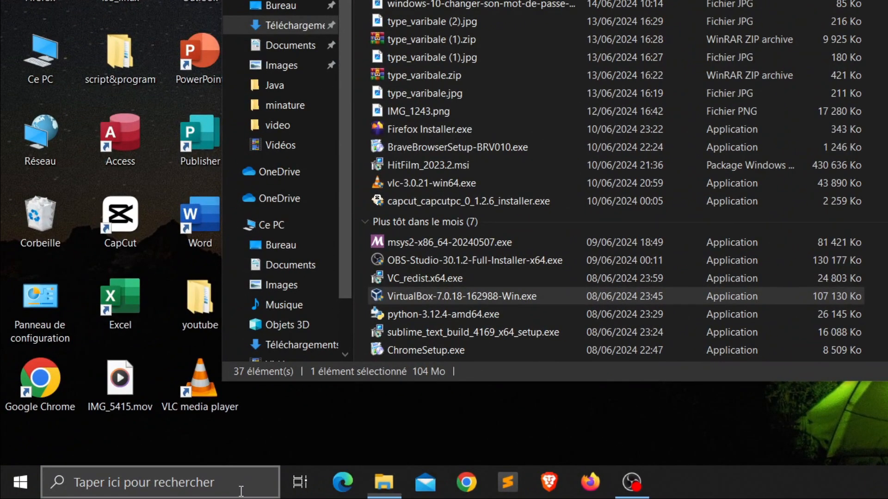
Search 'Vir' to launch Oracle VM VirtualBox Manager, then minimize File Explorer
left_click(241, 491)
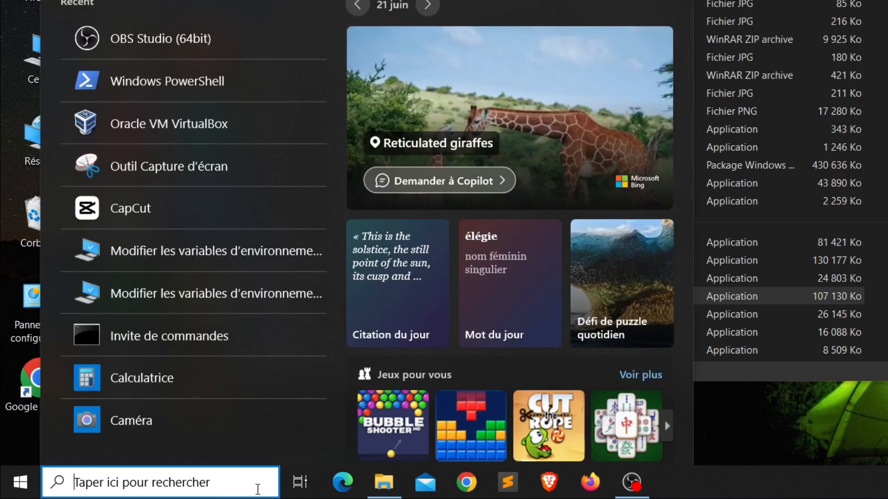
type("Vir")
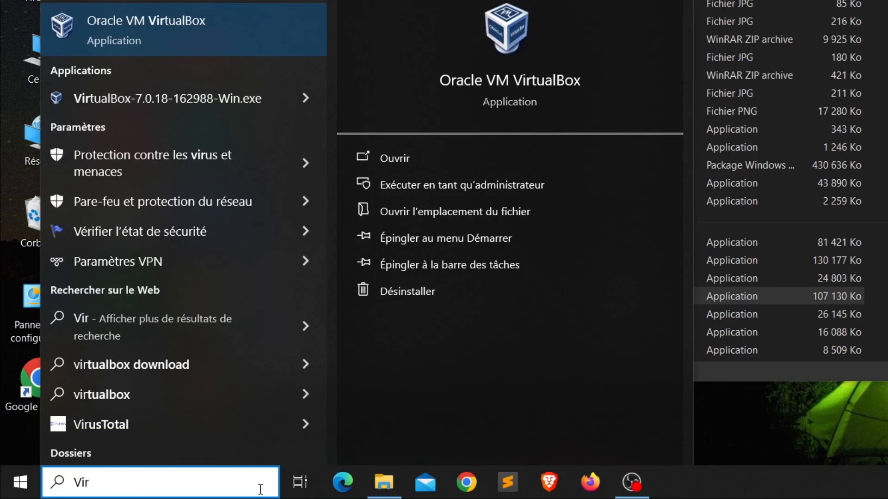
left_click(224, 40)
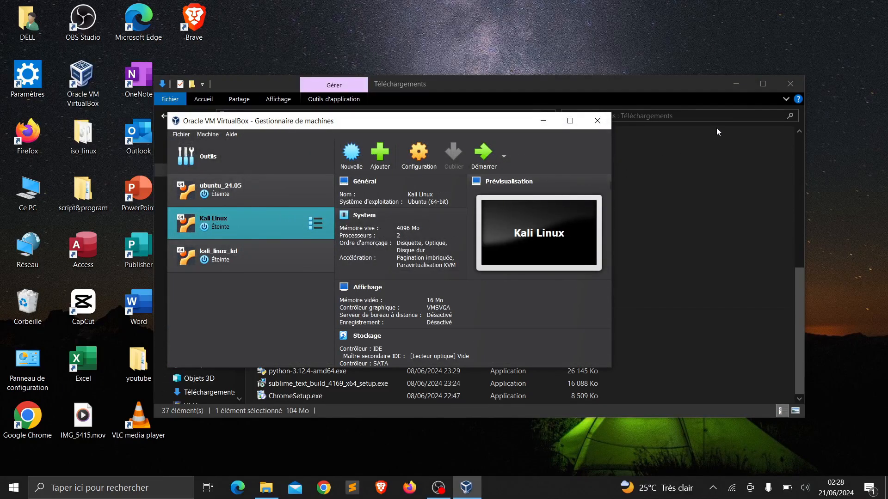
left_click(737, 85)
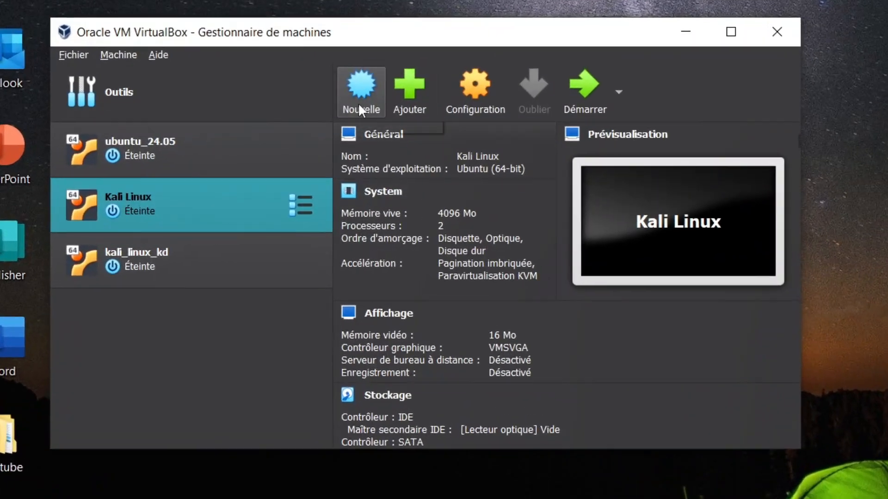
Start a new VM named 'Kali linux' using kali-linux-2024-W18-installer-amd64.iso
left_click(352, 160)
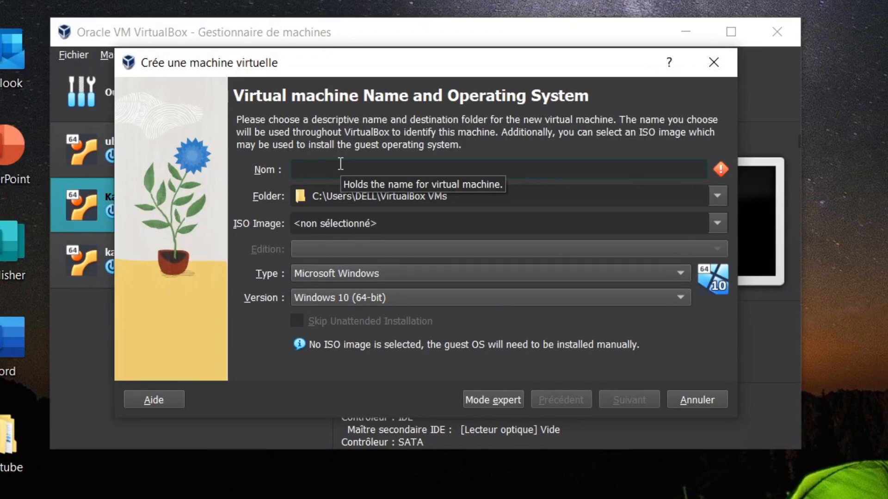
type("Kali ")
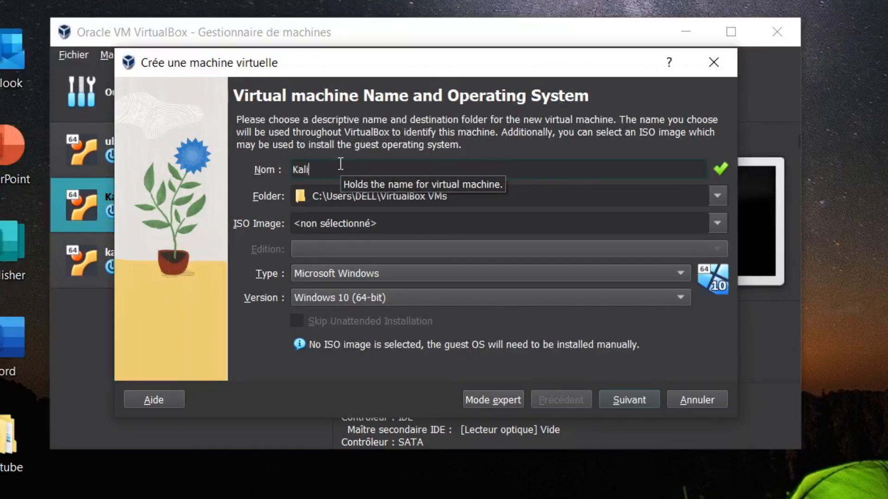
type("linux")
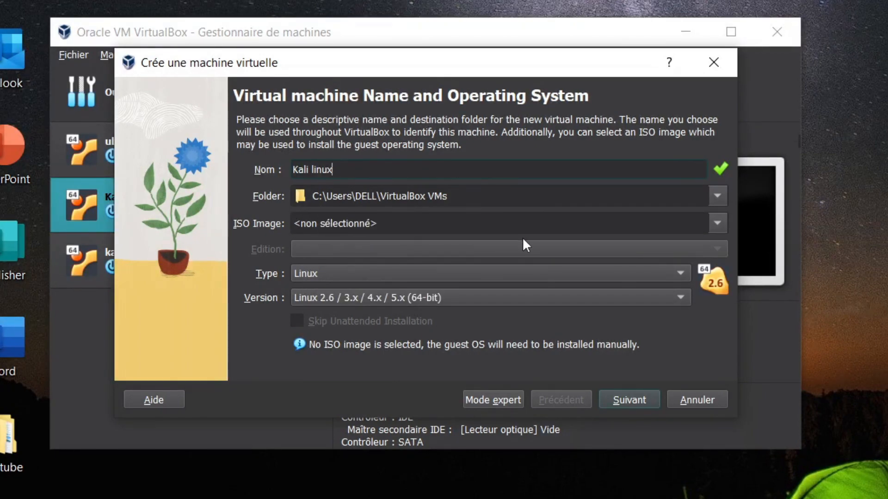
left_click(720, 224)
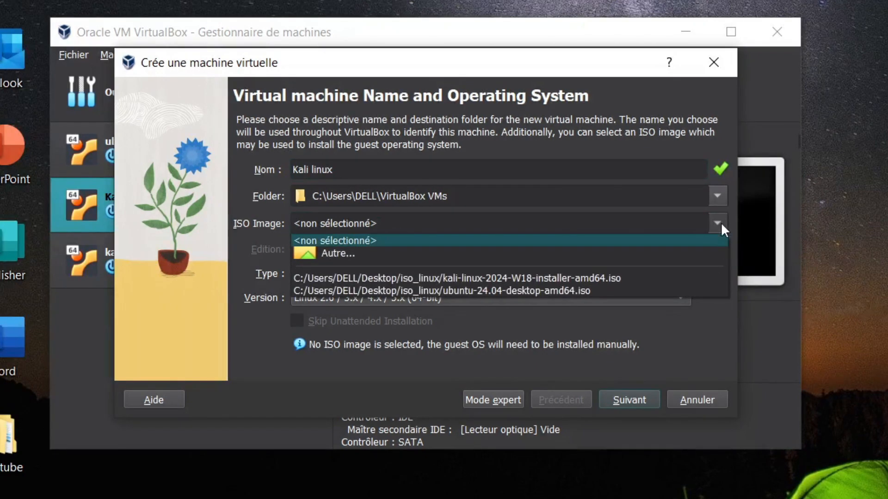
left_click(330, 252)
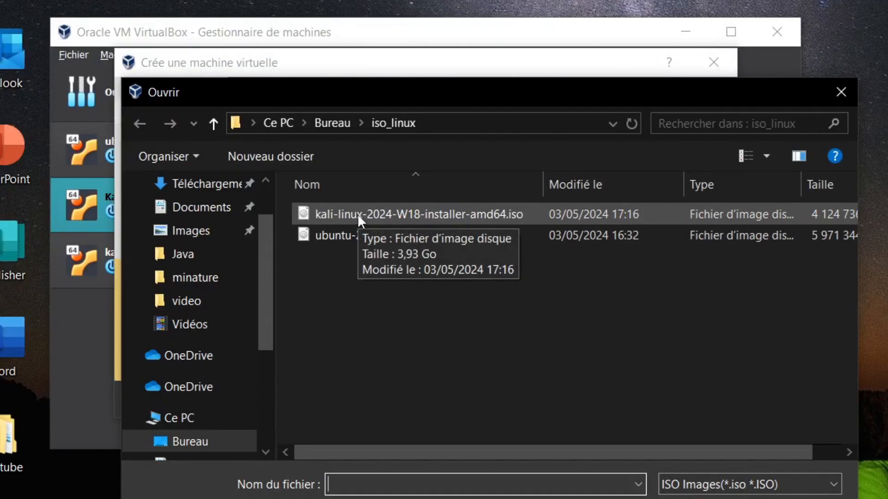
left_click(357, 213)
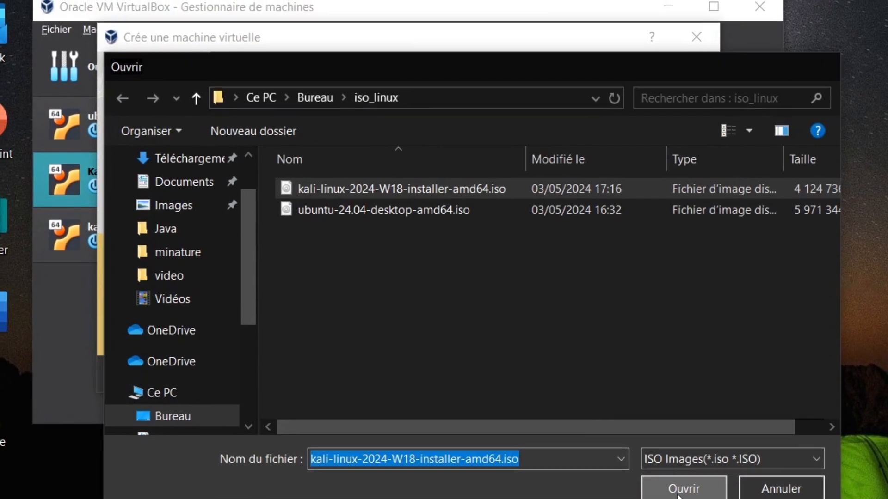
left_click(666, 469)
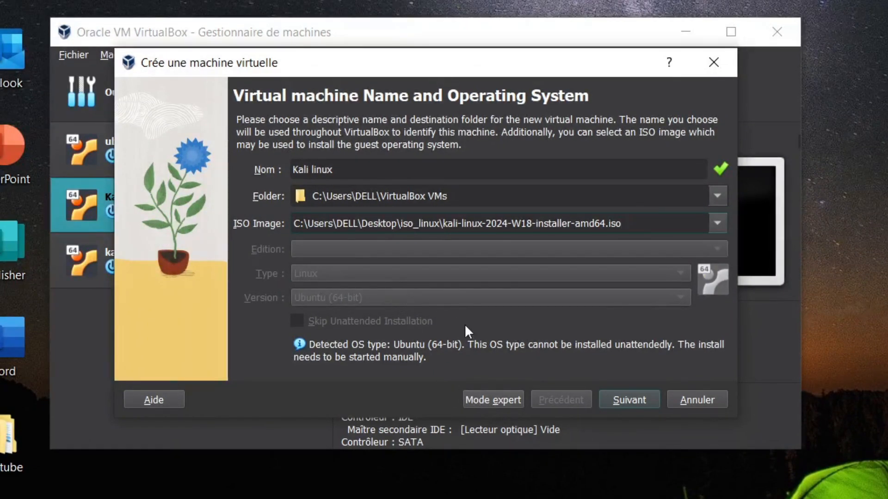
Dismiss the existing-folder error and rename the machine to 'Kali linux 2.0'
left_click(628, 401)
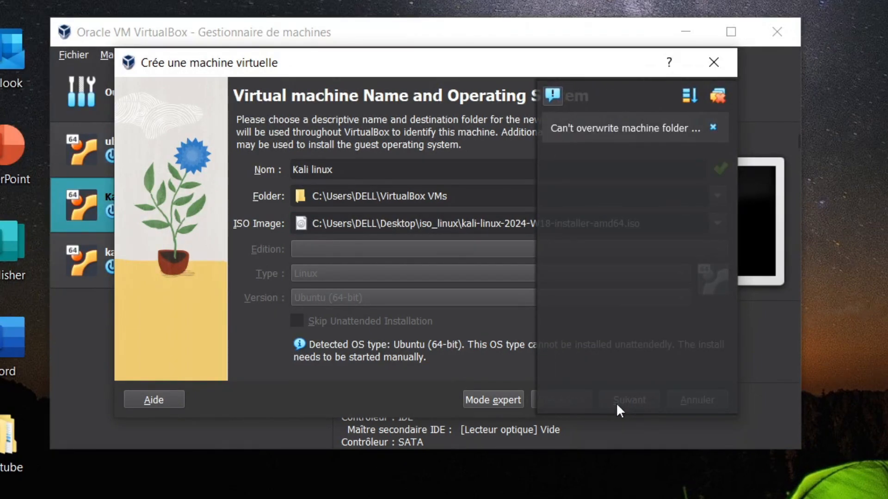
left_click(712, 126)
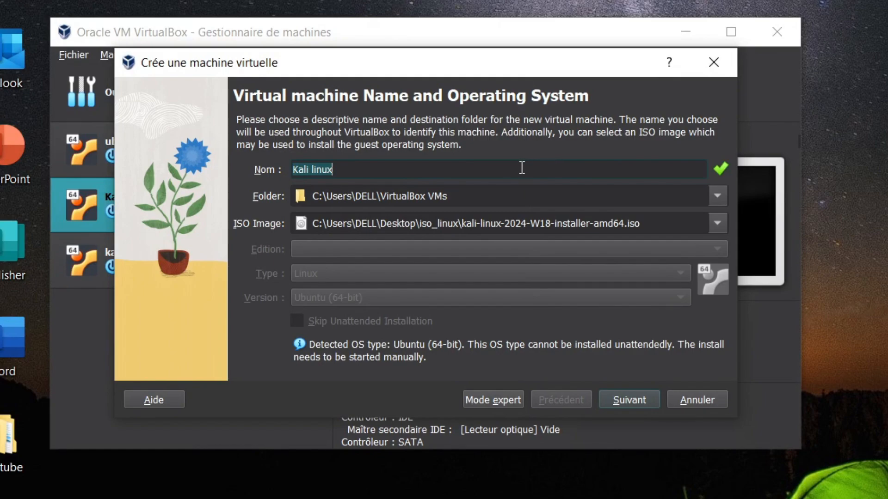
left_click(387, 172)
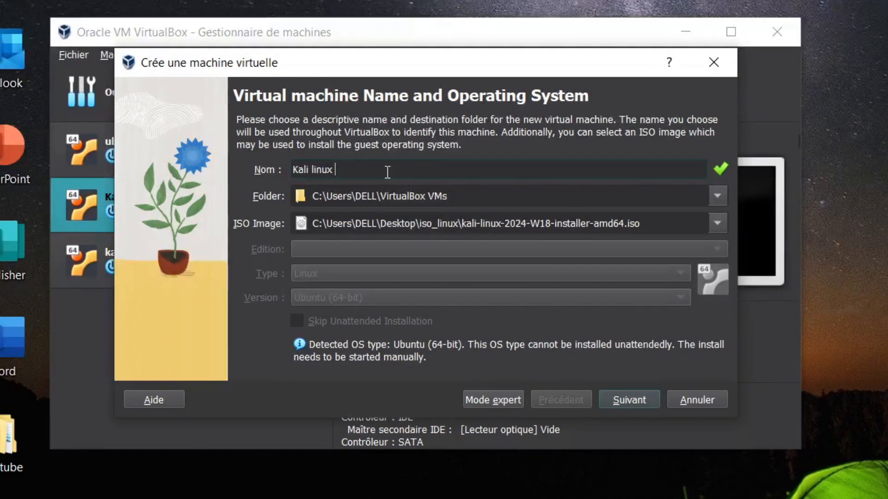
type("2.0")
Give the VM 4096 MB memory and 2 processors, keeping the 25 GB disk
left_click(615, 399)
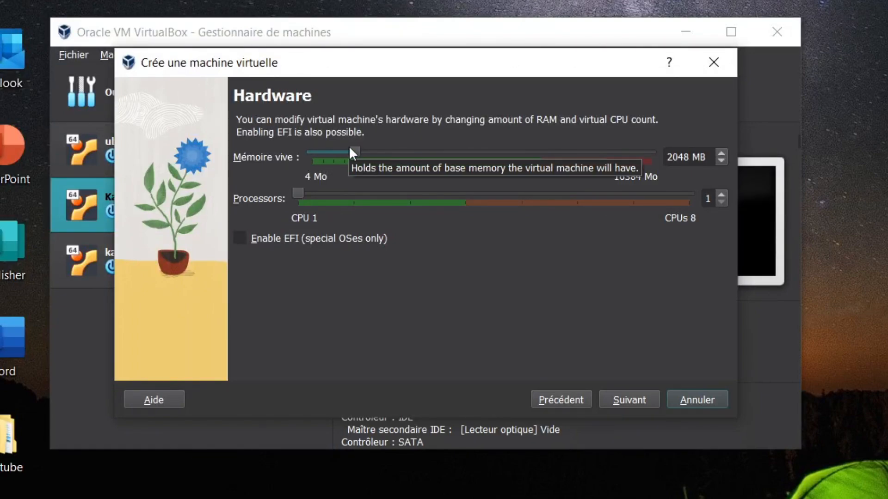
left_click_drag(351, 152, 397, 157)
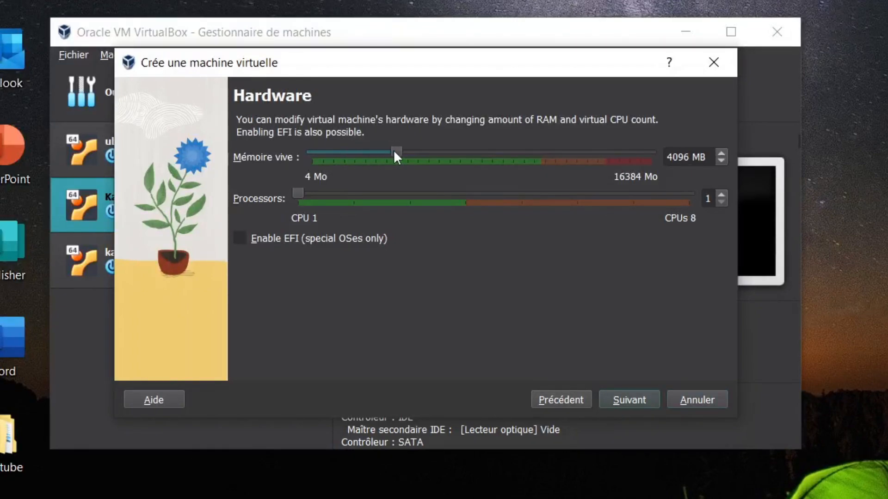
left_click(351, 197)
left_click(618, 398)
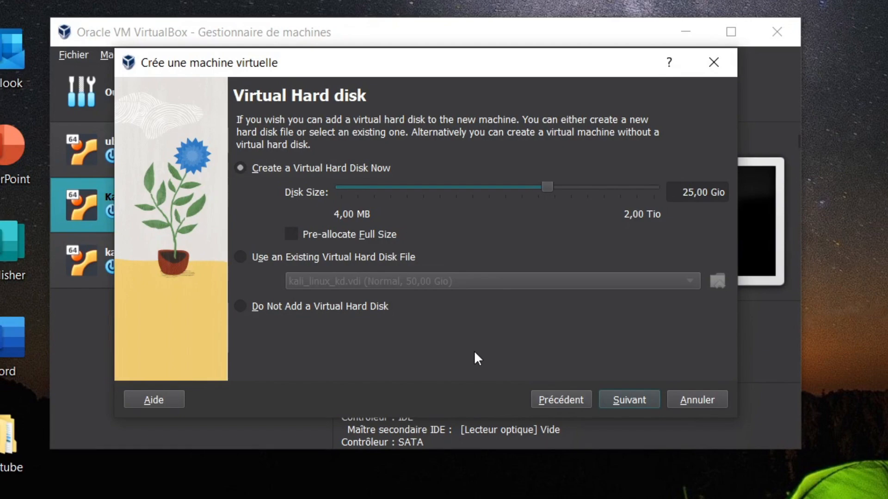
left_click(628, 399)
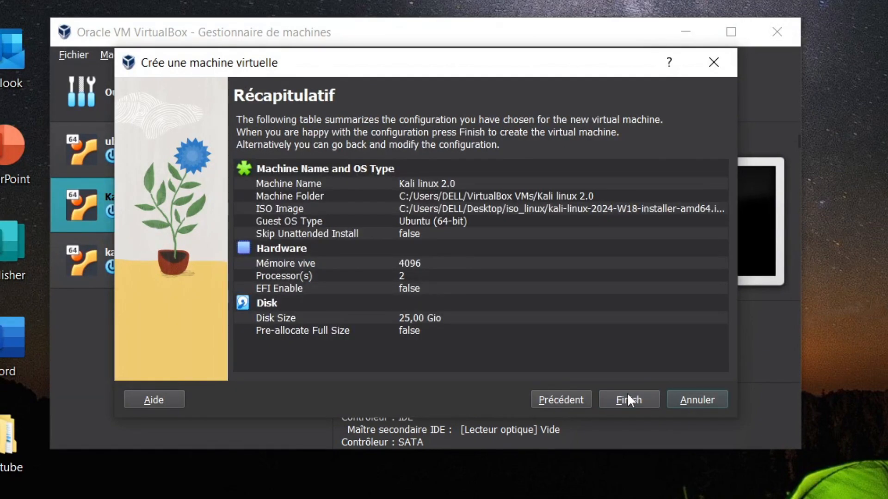
Create the Kali linux 2.0 VM, boot it, and maximize its window
left_click(630, 398)
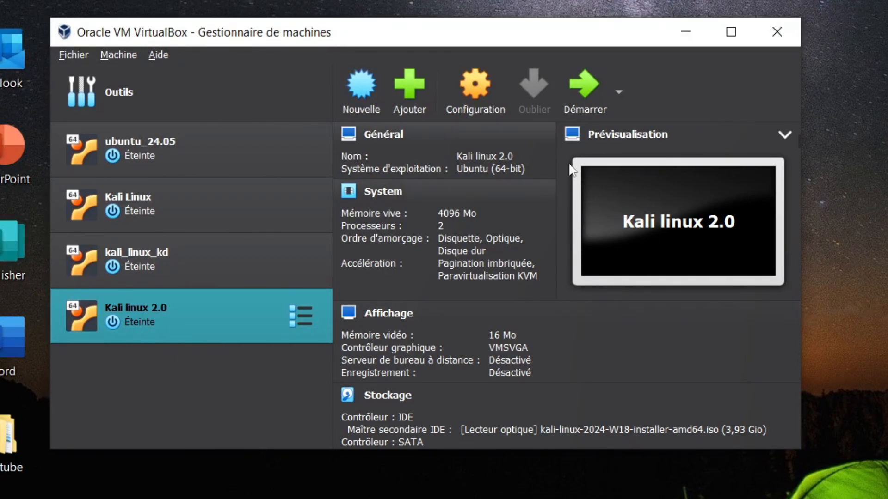
left_click(589, 93)
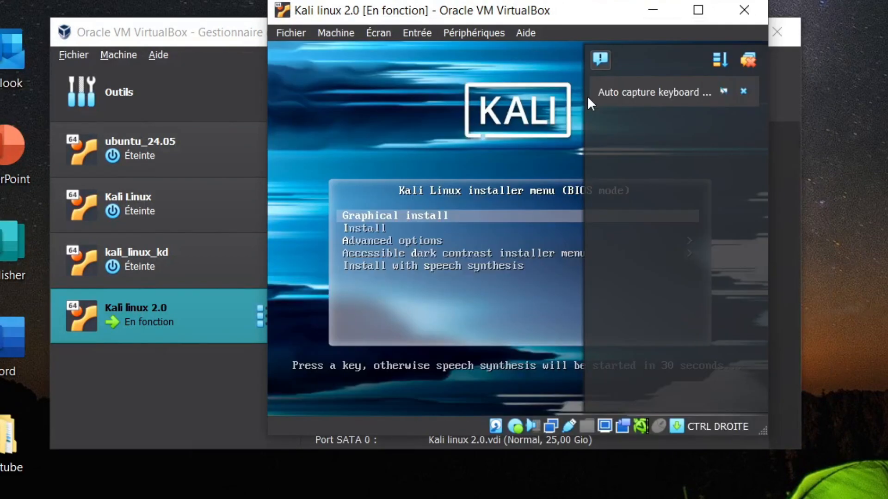
left_click(696, 11)
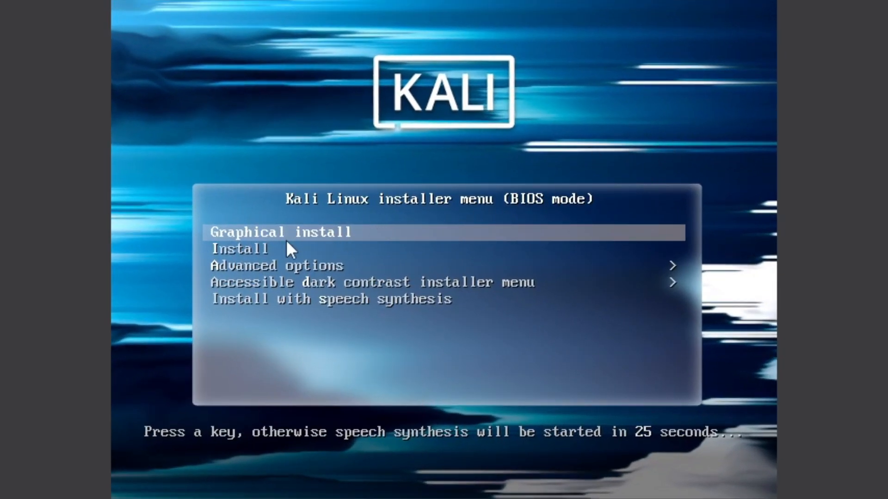
Start the Graphical install with French language, France location and French keyboard
key("Down")
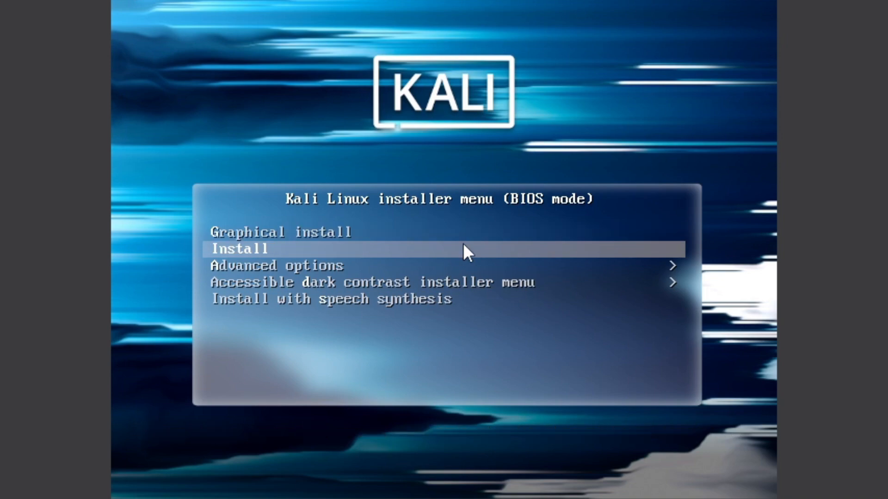
key("Up")
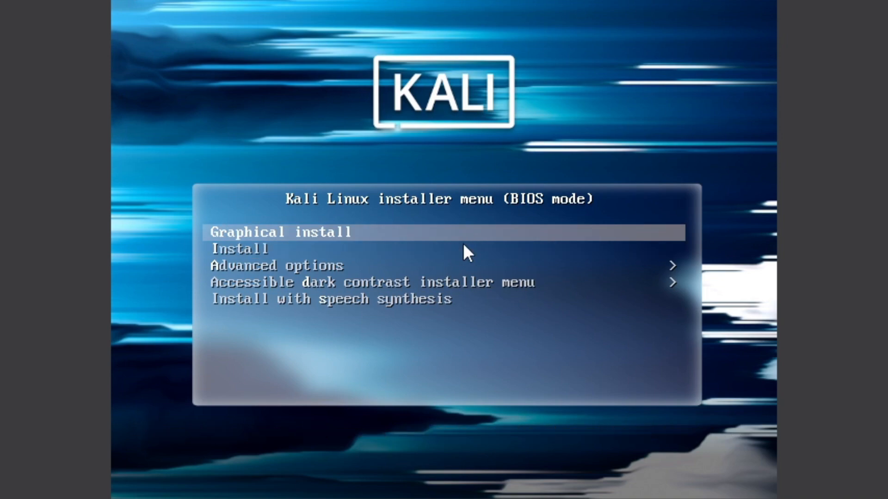
key("Return")
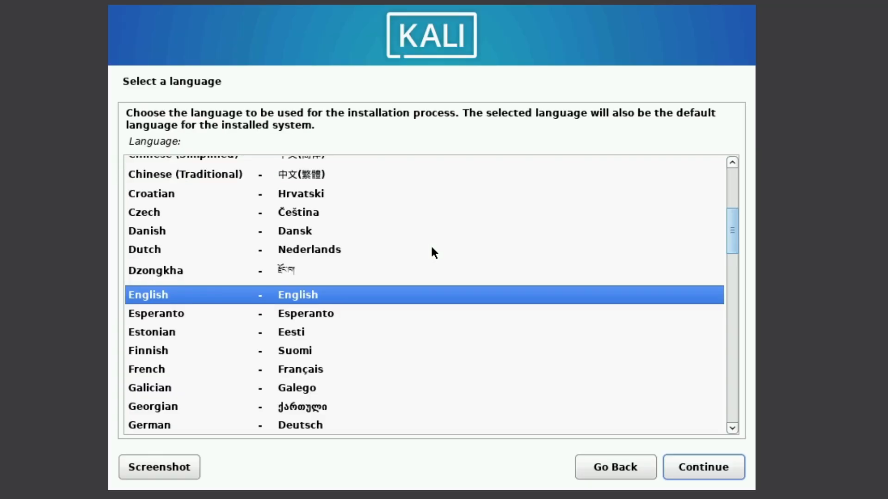
left_click(329, 370)
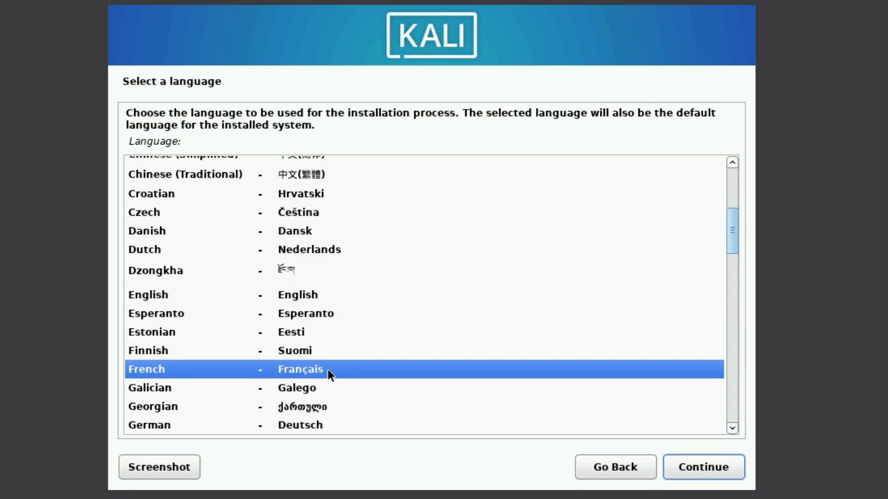
left_click(703, 466)
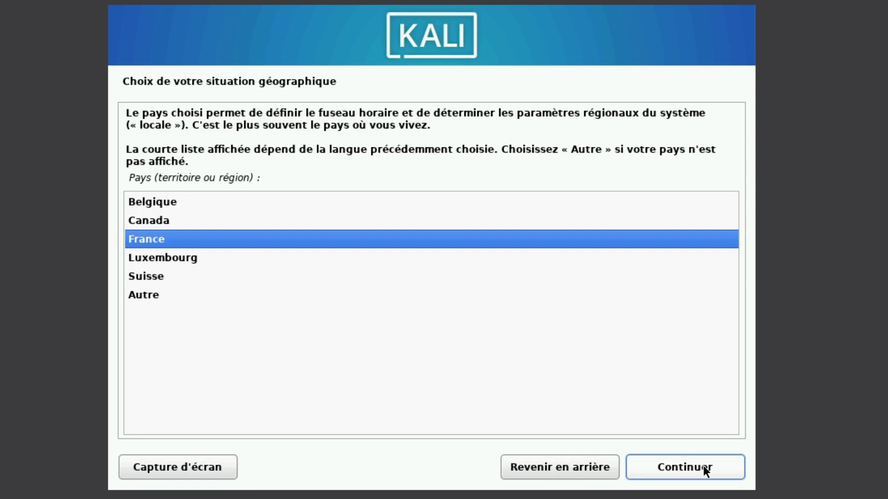
left_click(703, 465)
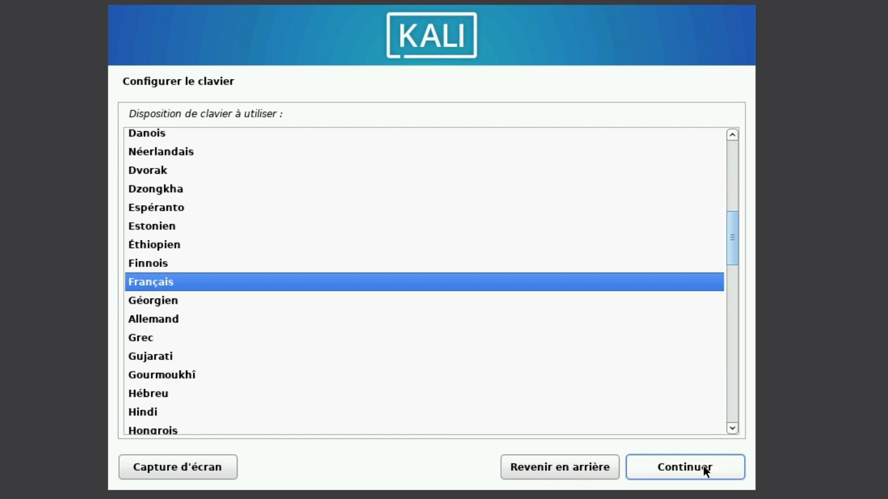
left_click(703, 466)
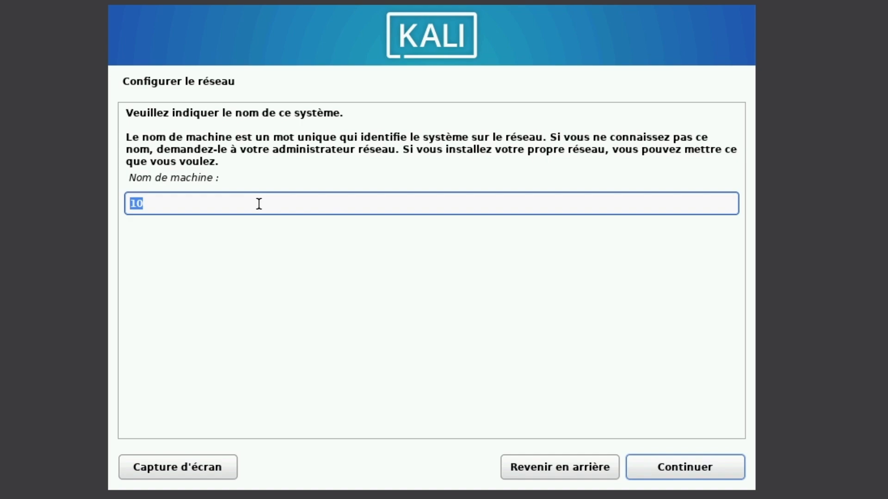
Set the hostname to Kali and leave the domain name empty
type("Kali")
key("Return")
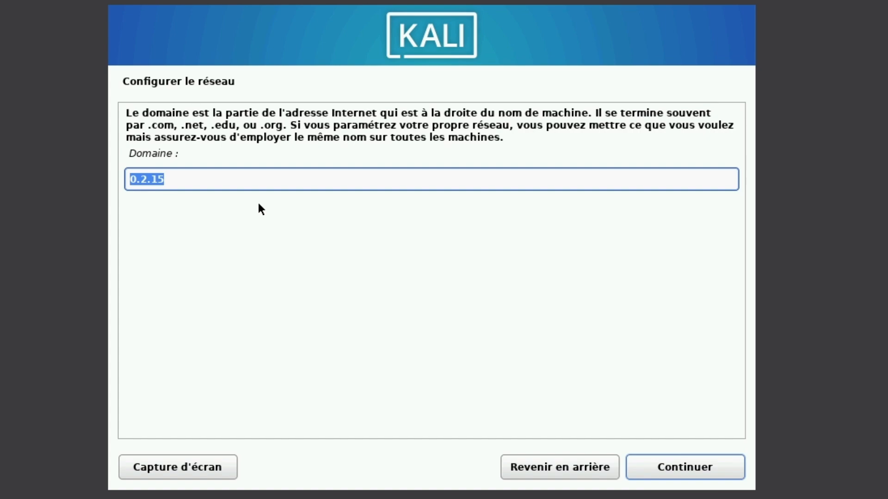
key("BackSpace")
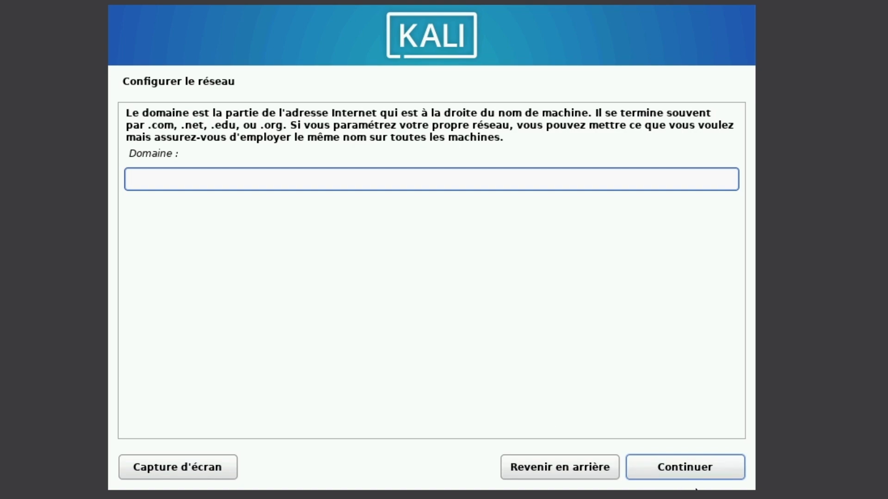
left_click(675, 467)
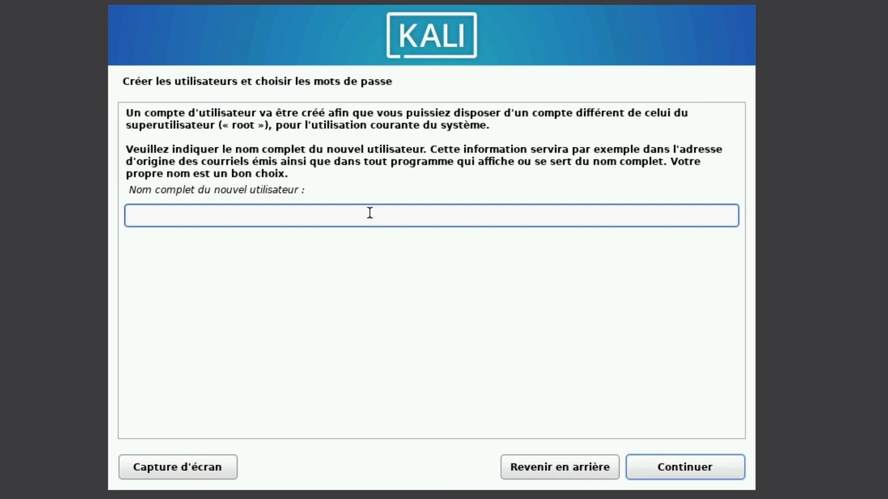
Enter the new user's full name, correcting a typo
type("Bamba kdb")
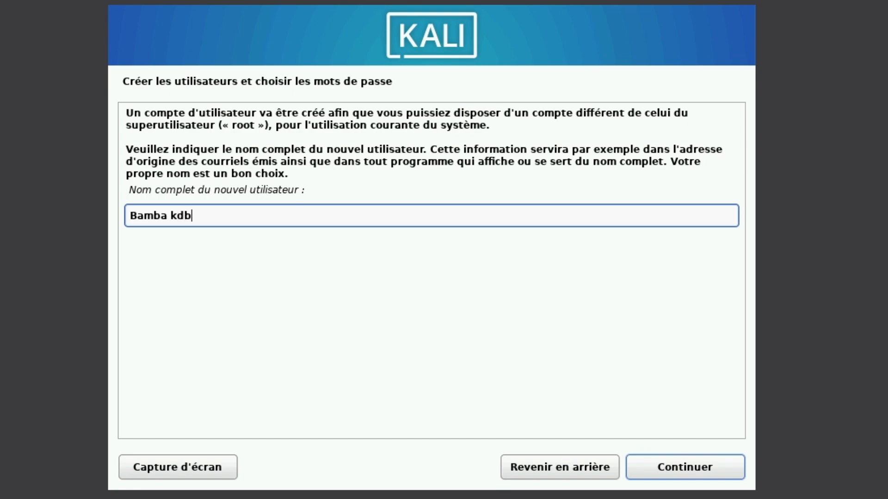
left_click(686, 471)
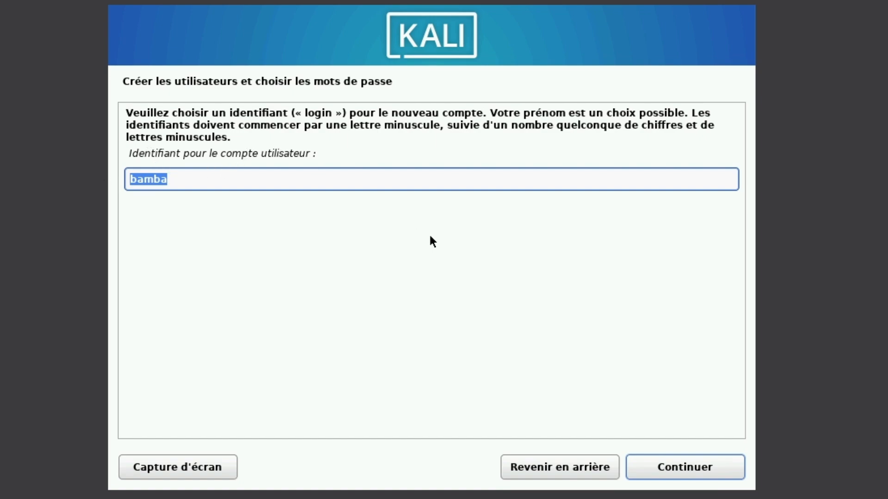
Accept the suggested login name, then enter and confirm the account password
left_click(696, 471)
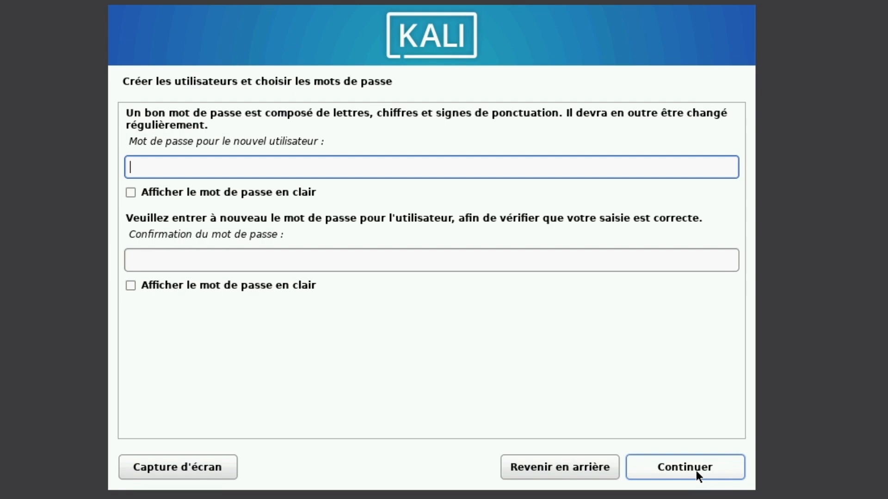
type("kali")
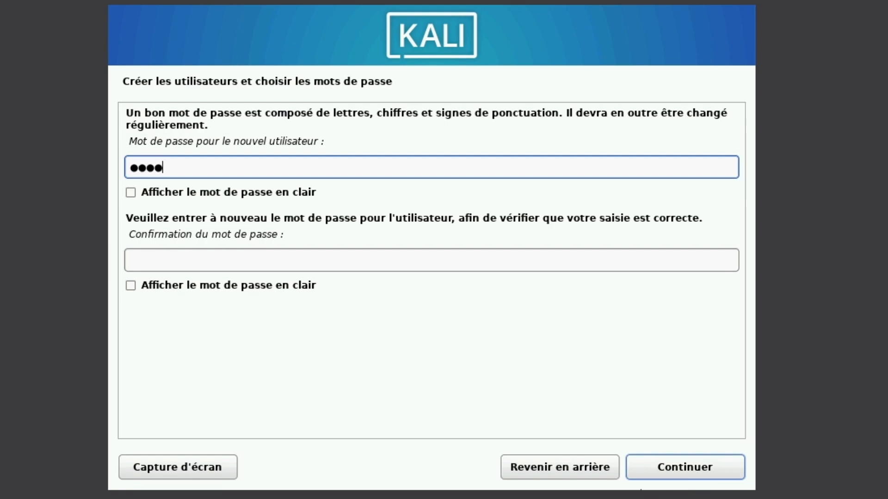
left_click(391, 262)
type("kali")
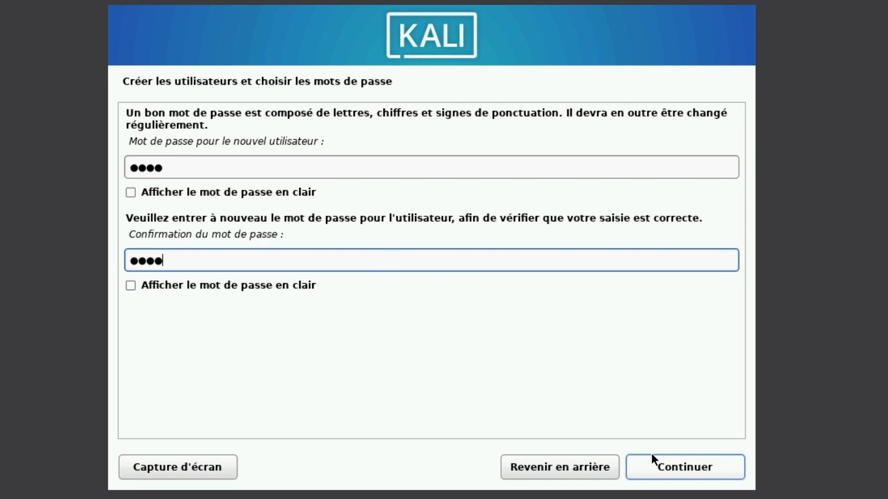
left_click(665, 467)
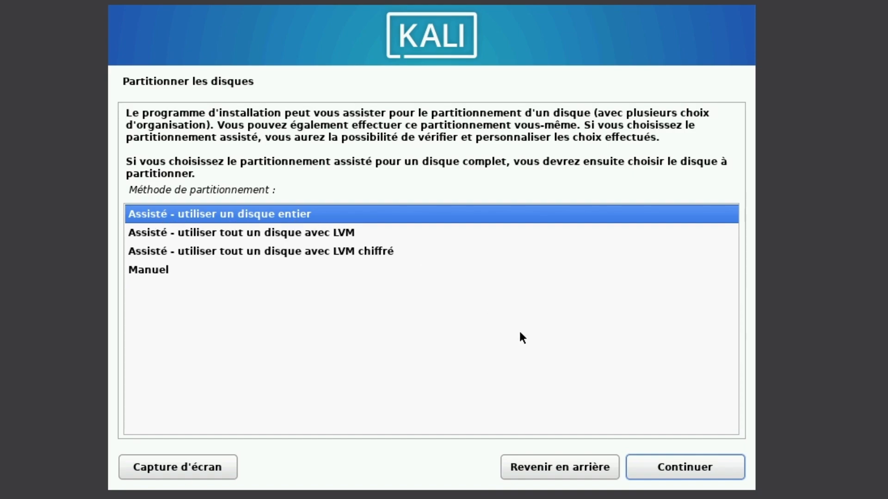
Partition the whole 26.8 GB sda disk as a single partition and write the changes
left_click(681, 469)
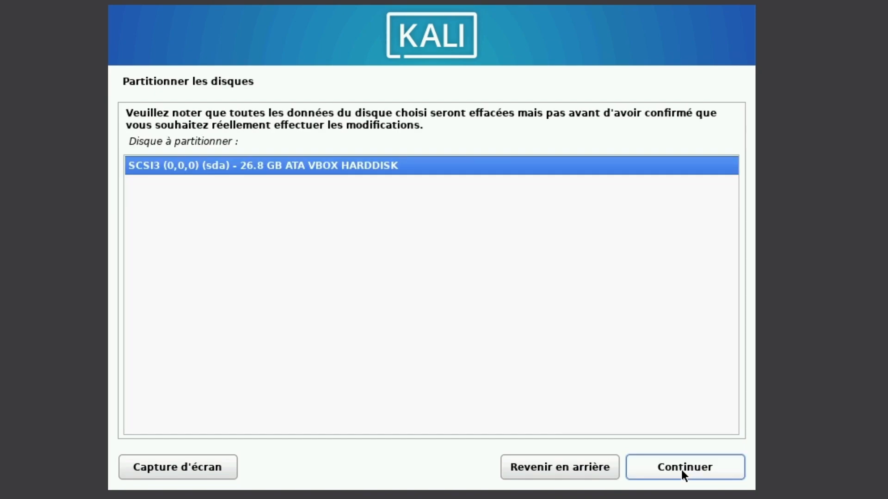
left_click(681, 470)
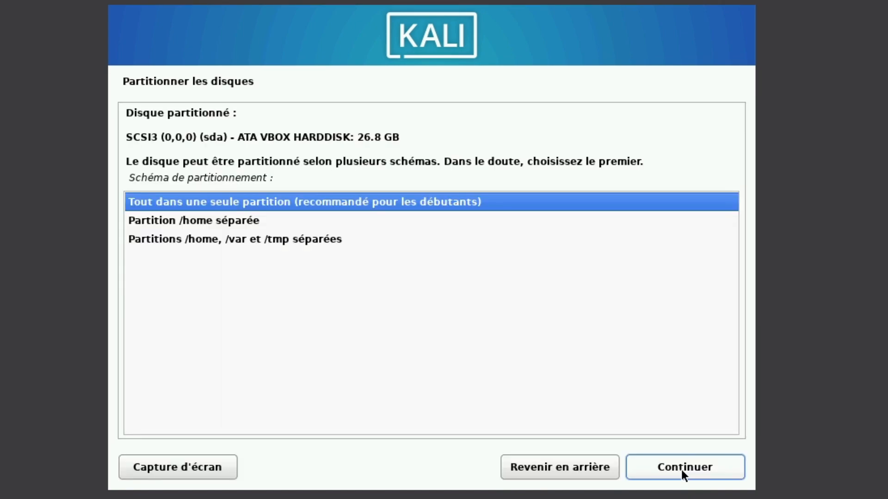
left_click(681, 470)
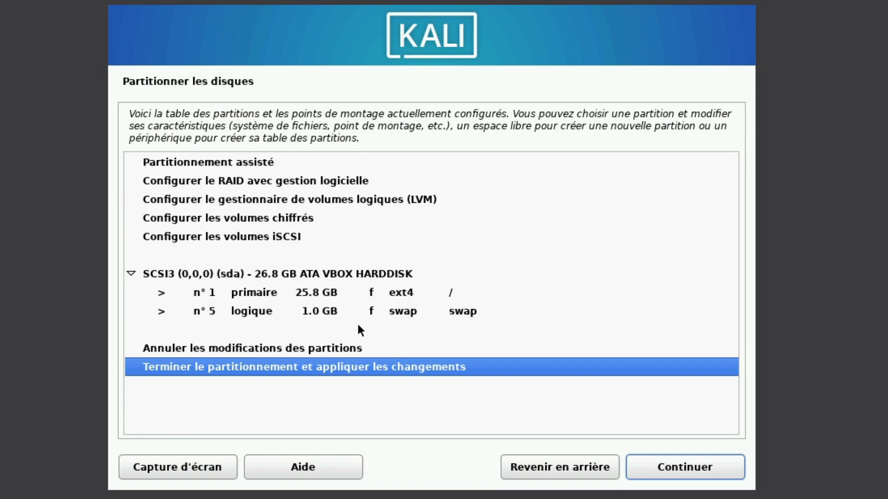
left_click(657, 465)
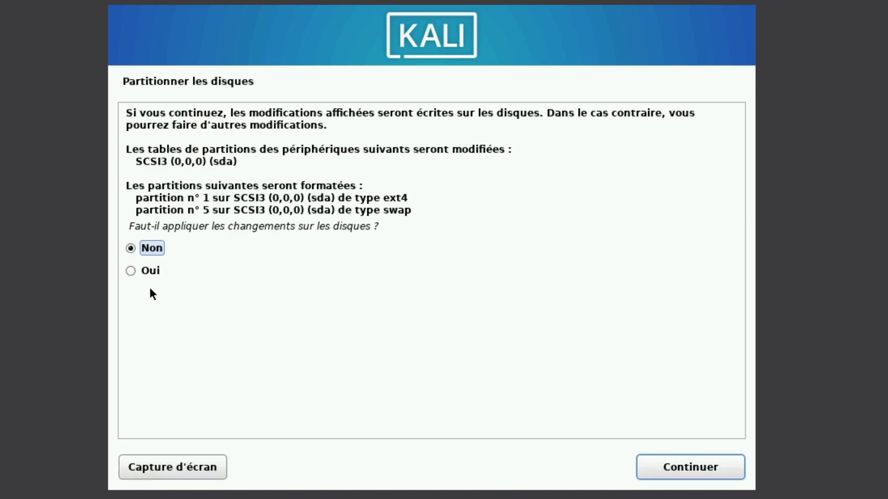
left_click(140, 271)
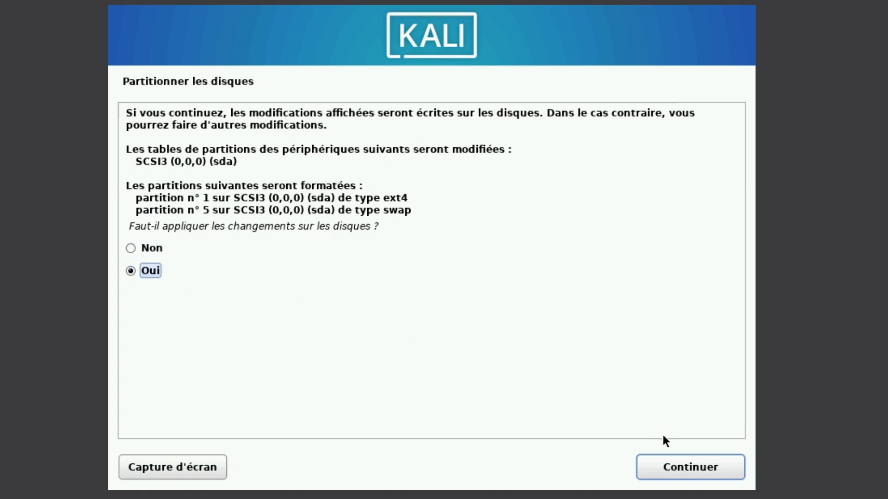
left_click(680, 468)
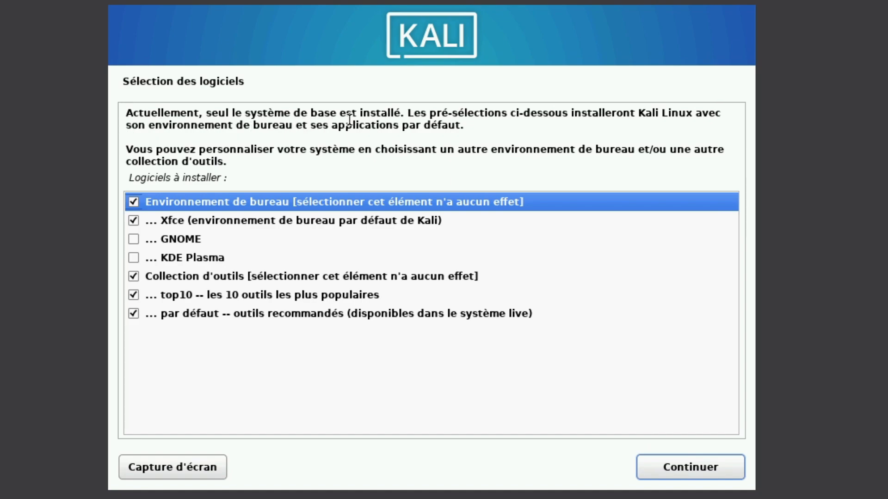
Keep the default Xfce, top10 and default tools selection and install the software
left_click_drag(405, 113, 455, 111)
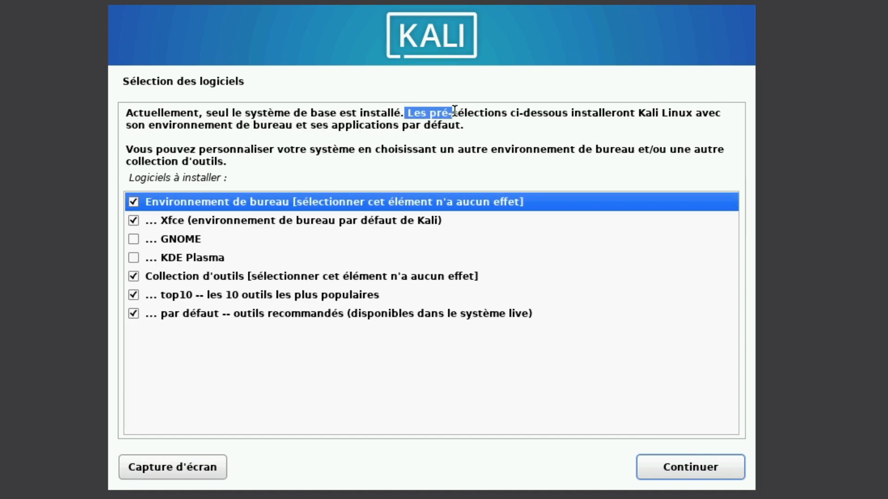
left_click(468, 145)
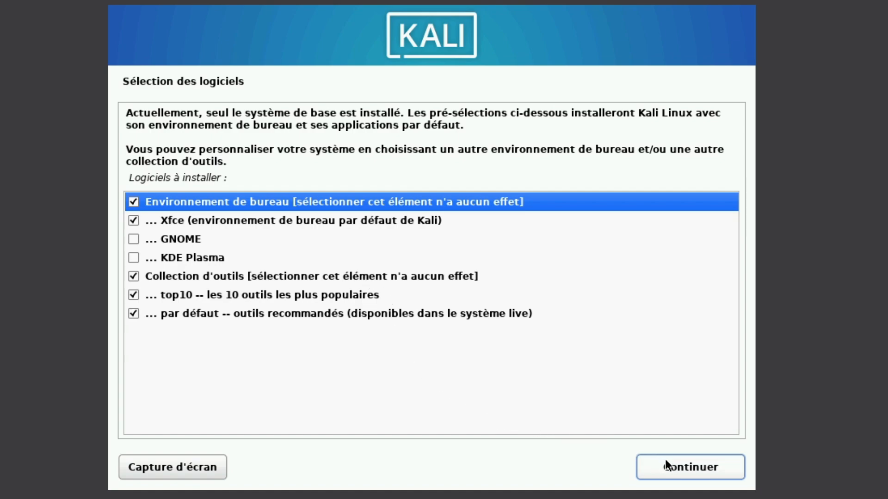
left_click(679, 466)
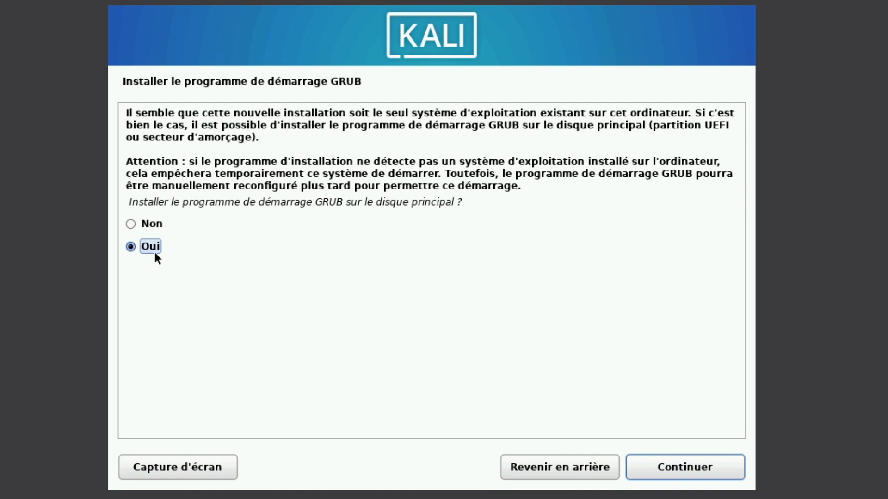
Install the GRUB boot loader on /dev/sda, then finish the installation and reboot the VM
left_click(666, 467)
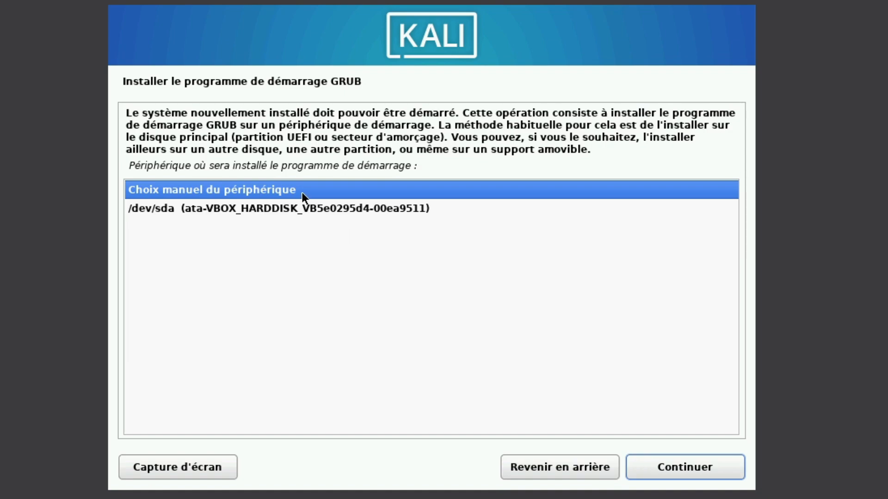
left_click(308, 209)
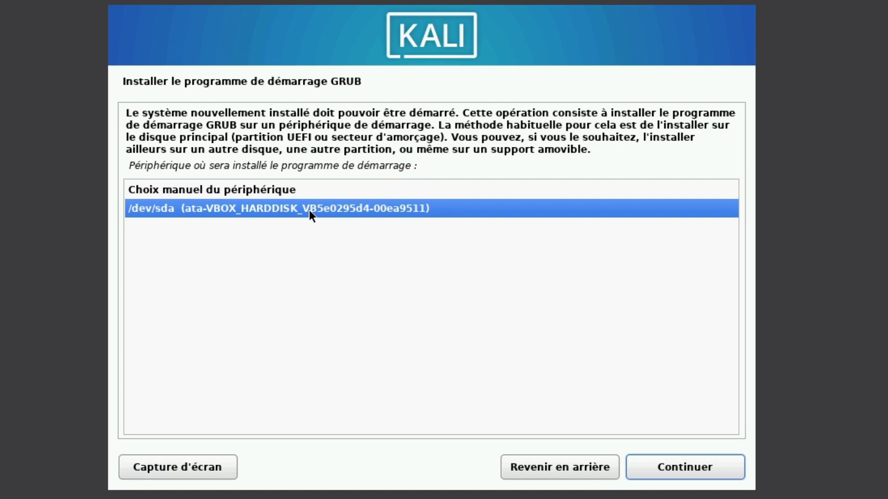
left_click(676, 468)
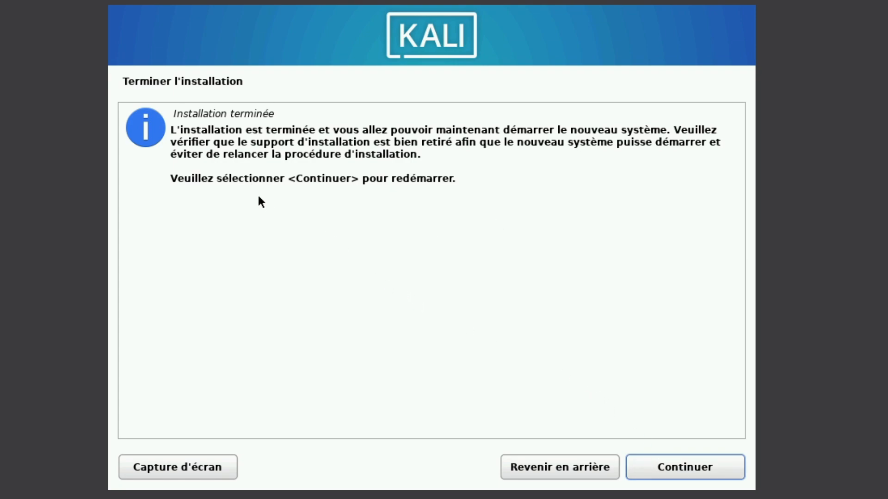
left_click(676, 468)
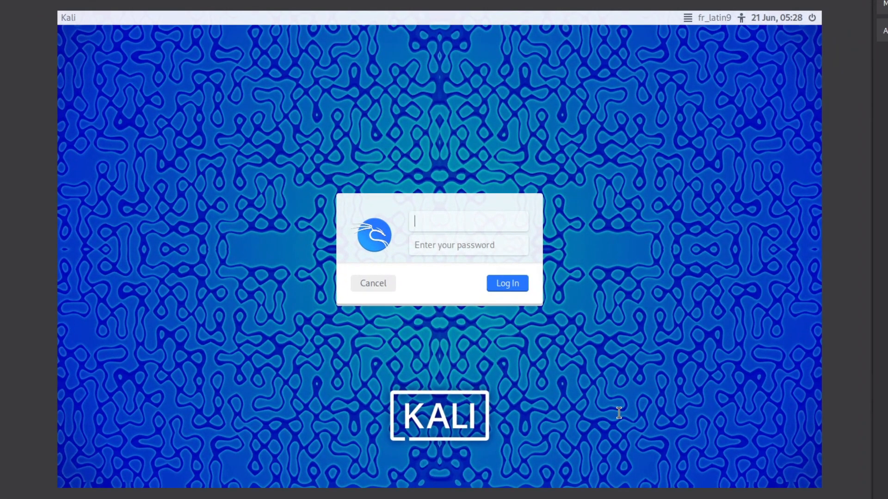
Log in to Kali Linux with the user's username and password
type("bamba")
key("Return")
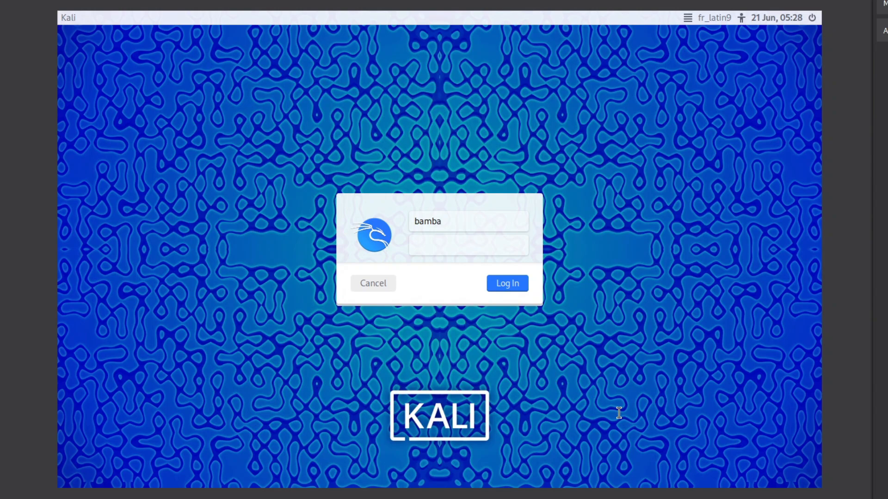
type("kali")
key("Return")
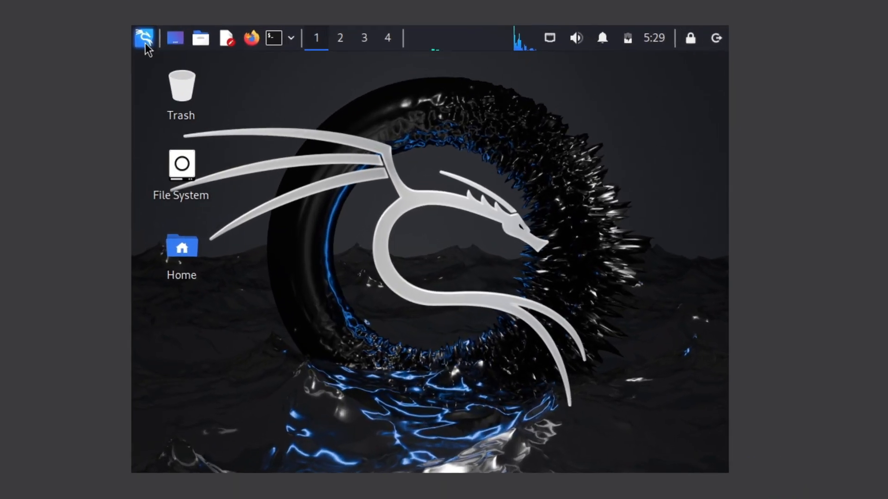
Search 'disp' in the Kali applications menu and launch the Display settings
left_click(266, 112)
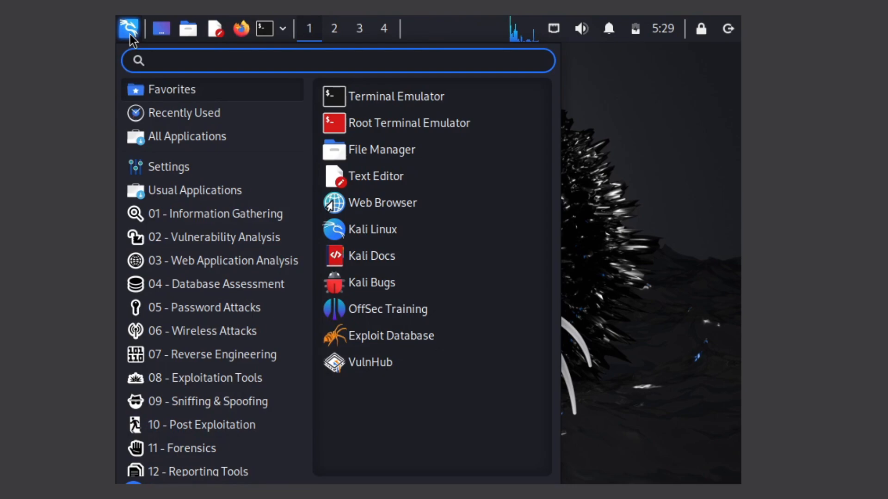
scroll(235, 302, "down", 2)
left_click(235, 302)
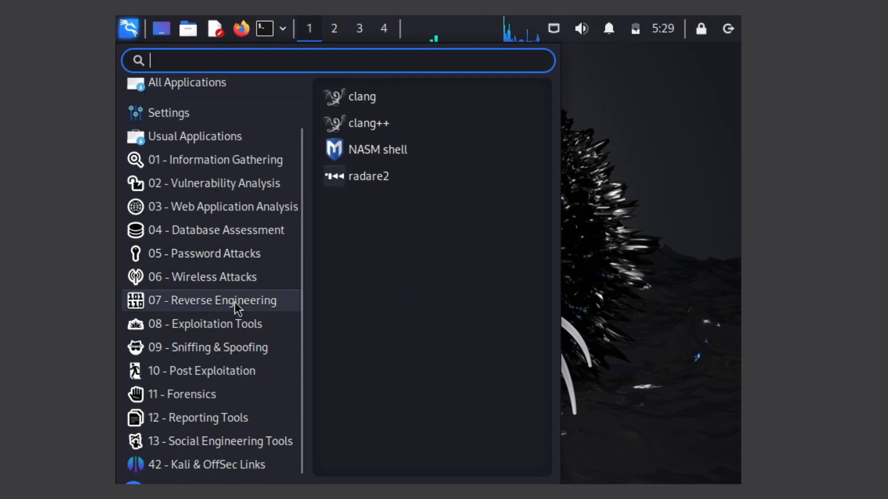
scroll(239, 315, "up", 2)
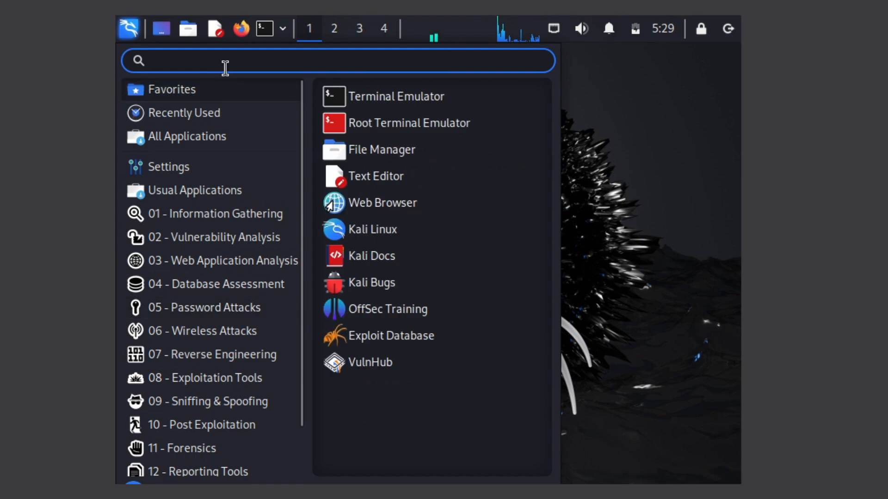
type("a")
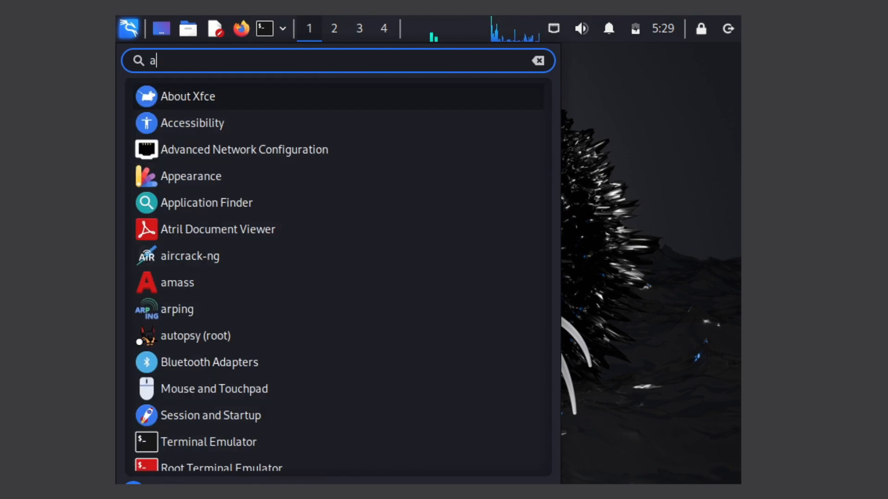
type("ffi")
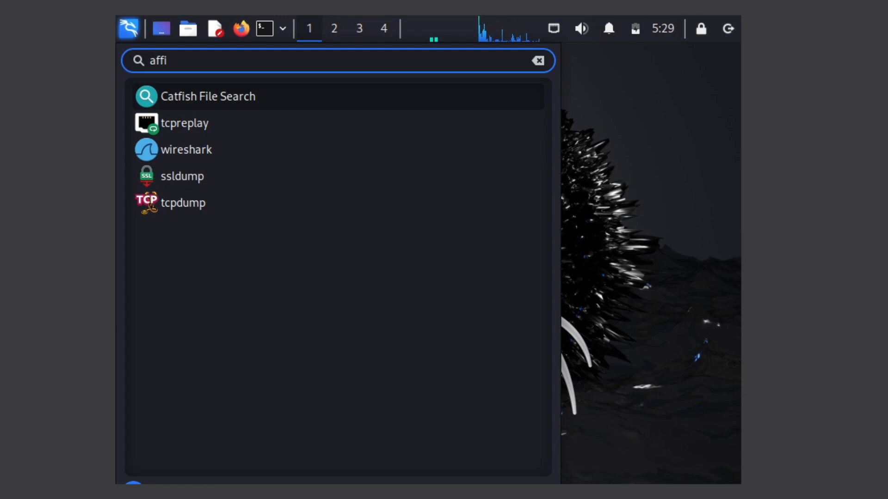
key("BackSpace")
key("BackSpace")
key("BackSpace")
key("BackSpace")
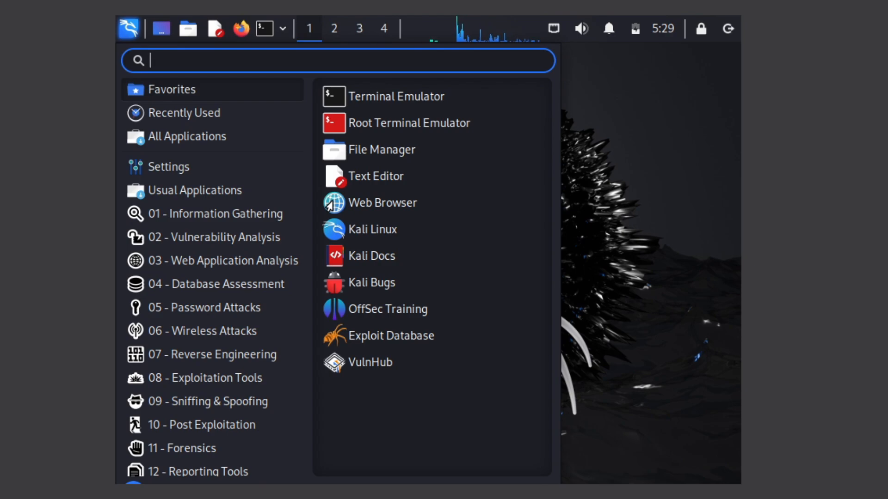
type("disp")
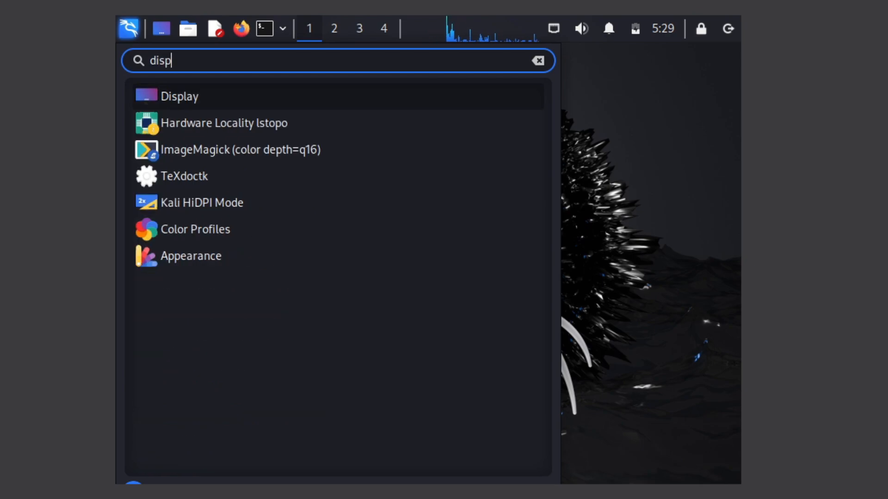
left_click(182, 97)
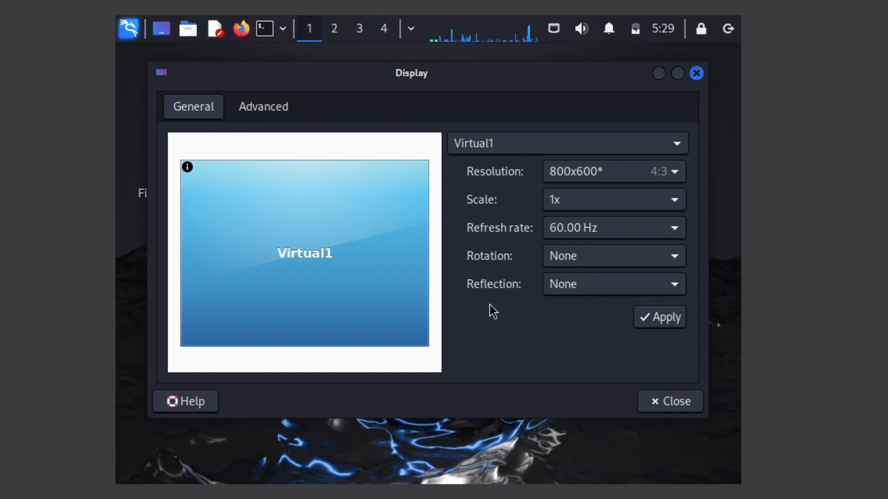
Set the Virtual1 resolution to 1920x1080, apply and keep it, then close Display settings
left_click(669, 175)
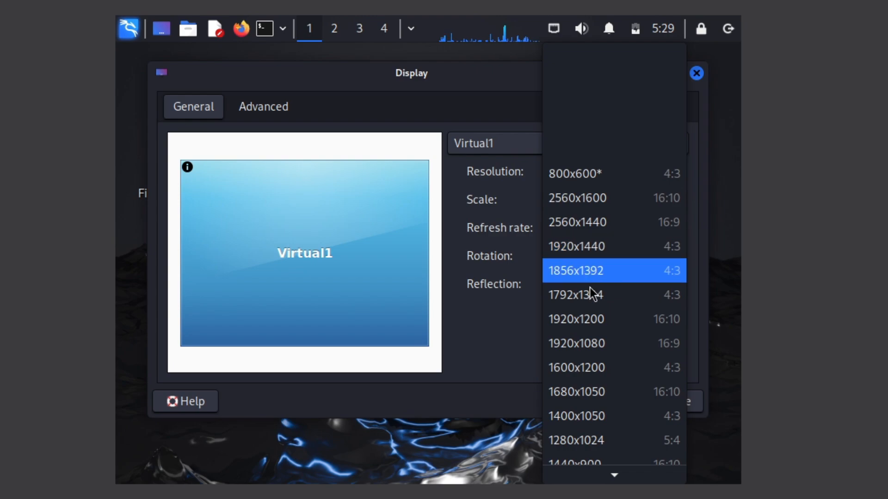
left_click(590, 351)
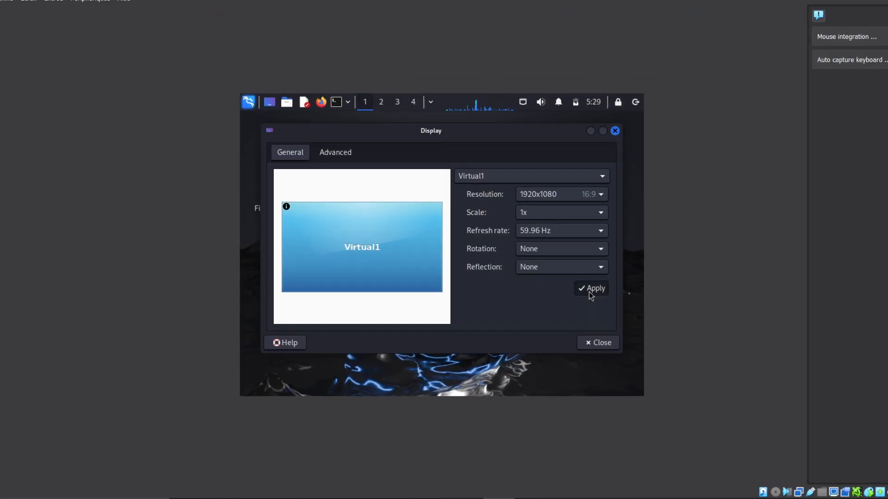
left_click(656, 325)
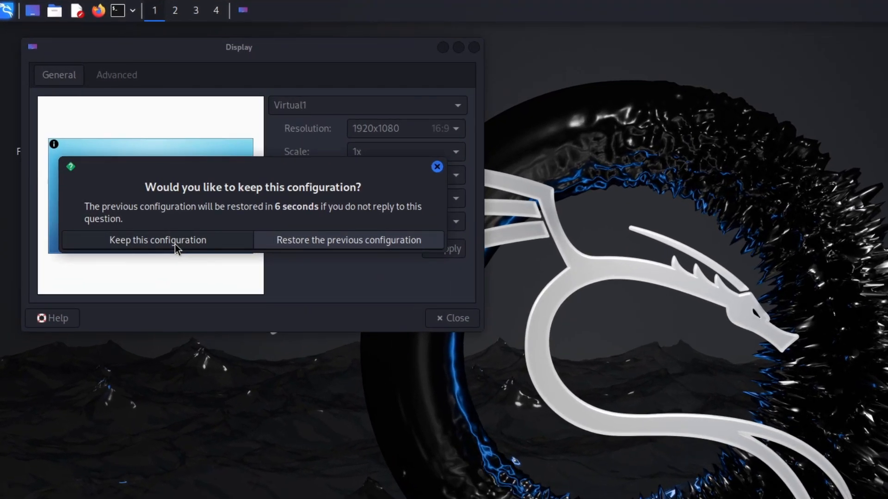
left_click(153, 225)
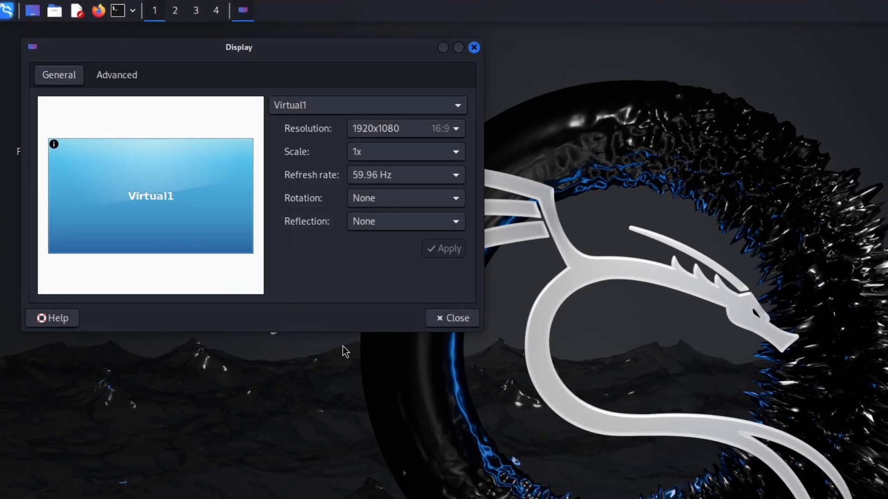
left_click(454, 320)
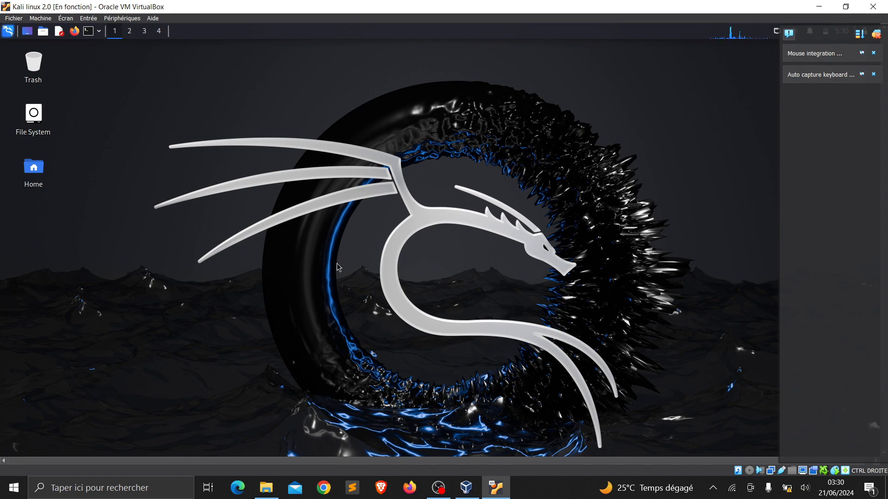
Switch the Kali VM to full screen via Écran > Mode plein écran, then open a terminal
key("ctrl+f")
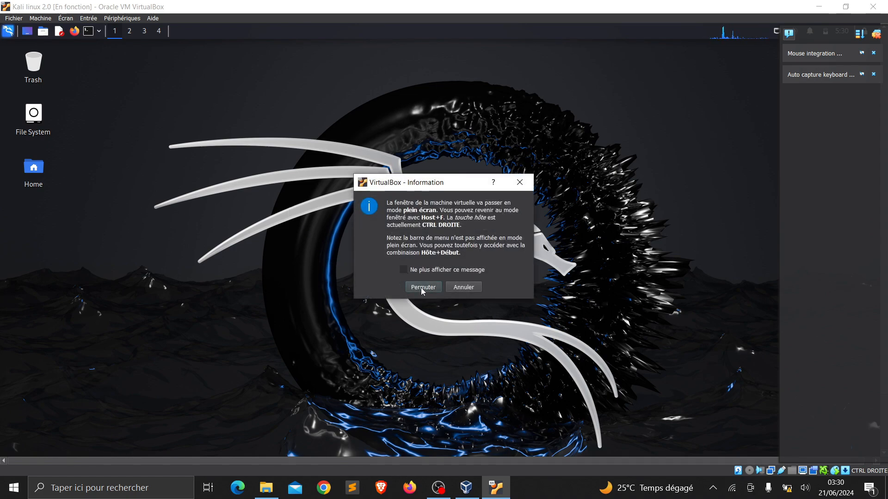
left_click(467, 289)
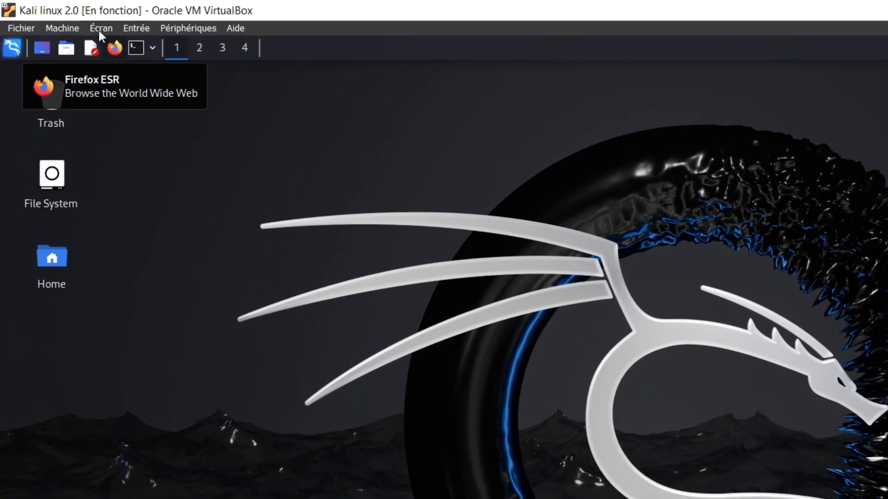
left_click(81, 23)
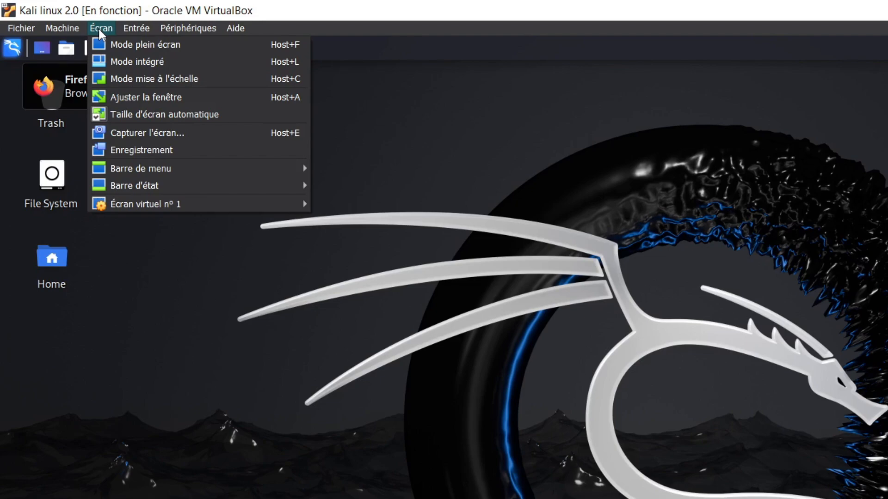
left_click(142, 50)
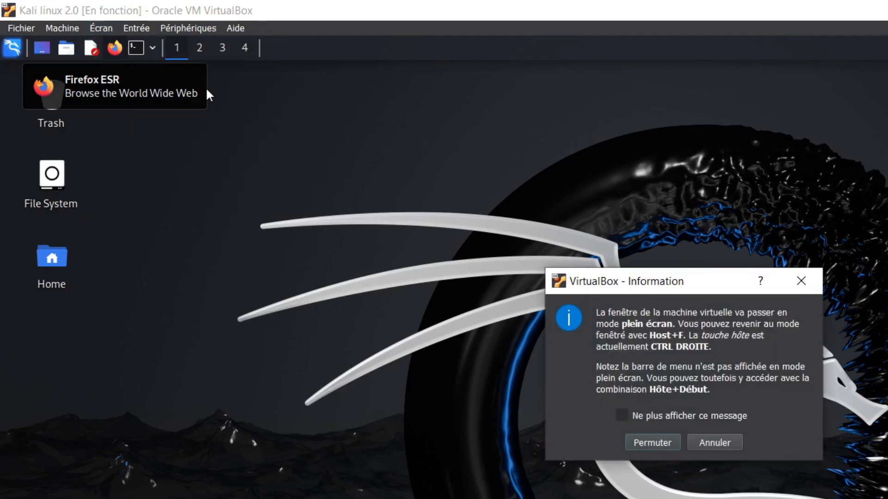
left_click(650, 443)
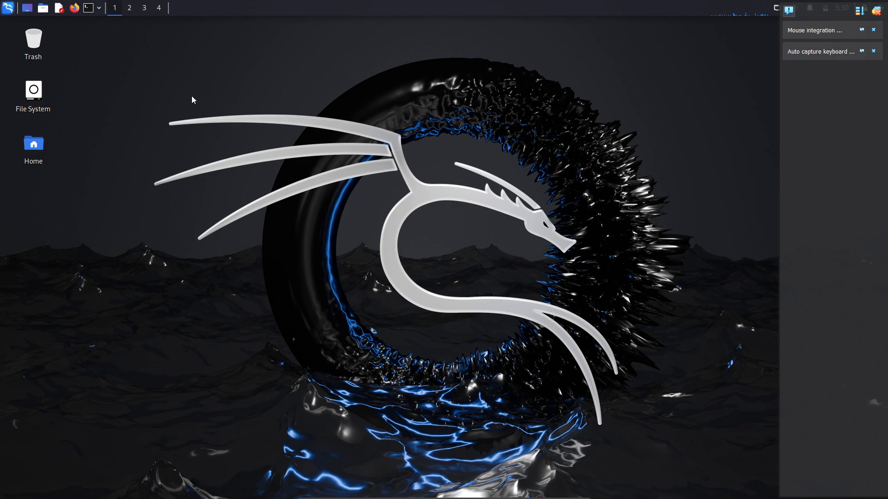
left_click(89, 10)
Move the terminal window to the screen centre and type 'sudo apt update' at the prompt
left_click_drag(159, 58, 332, 114)
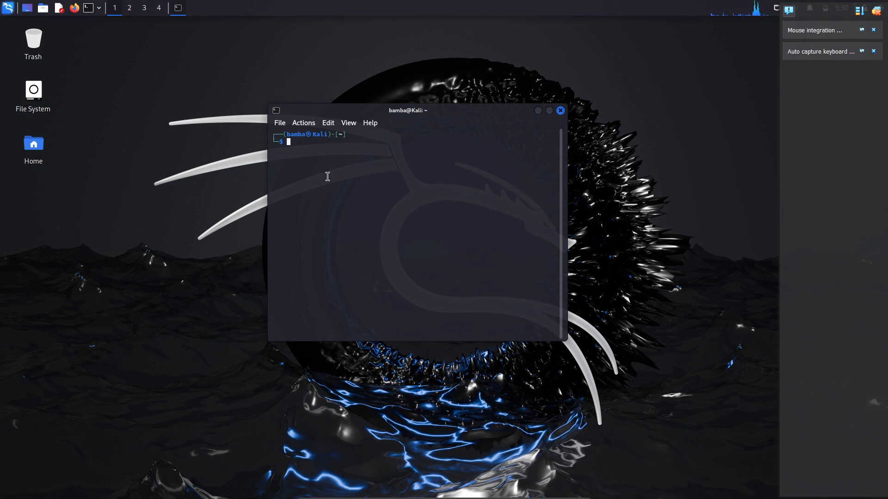
type("sudo")
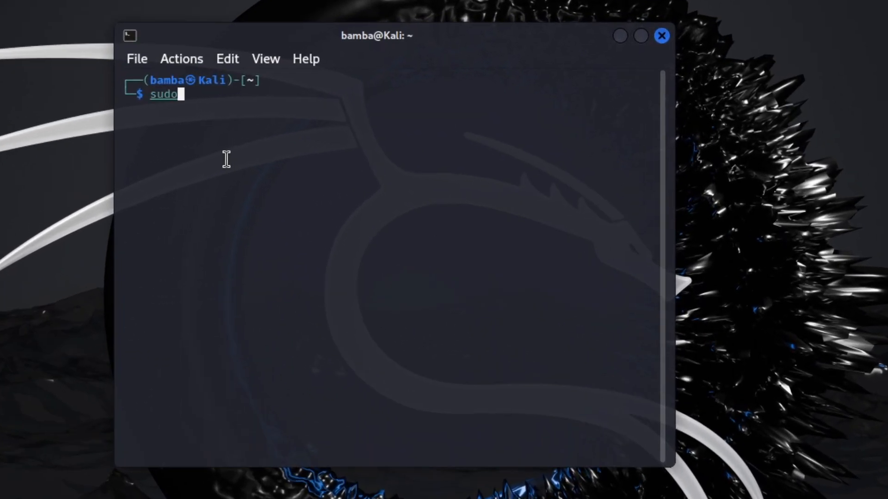
type(" apt update")
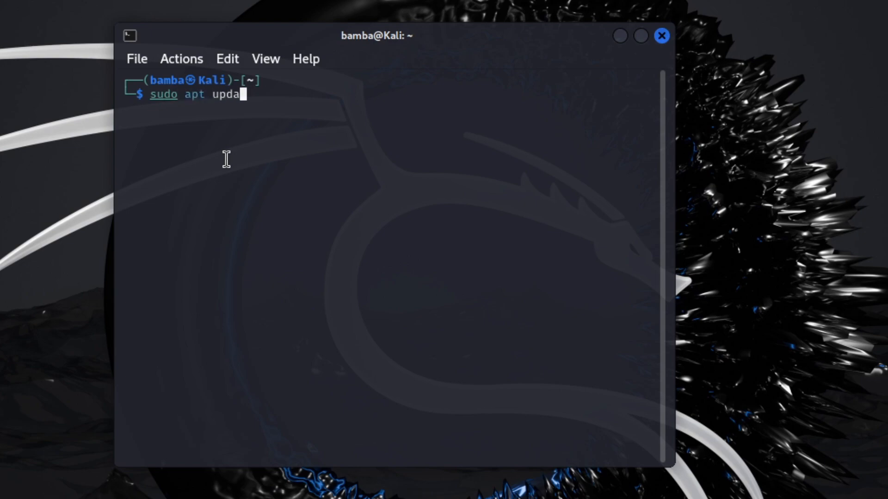